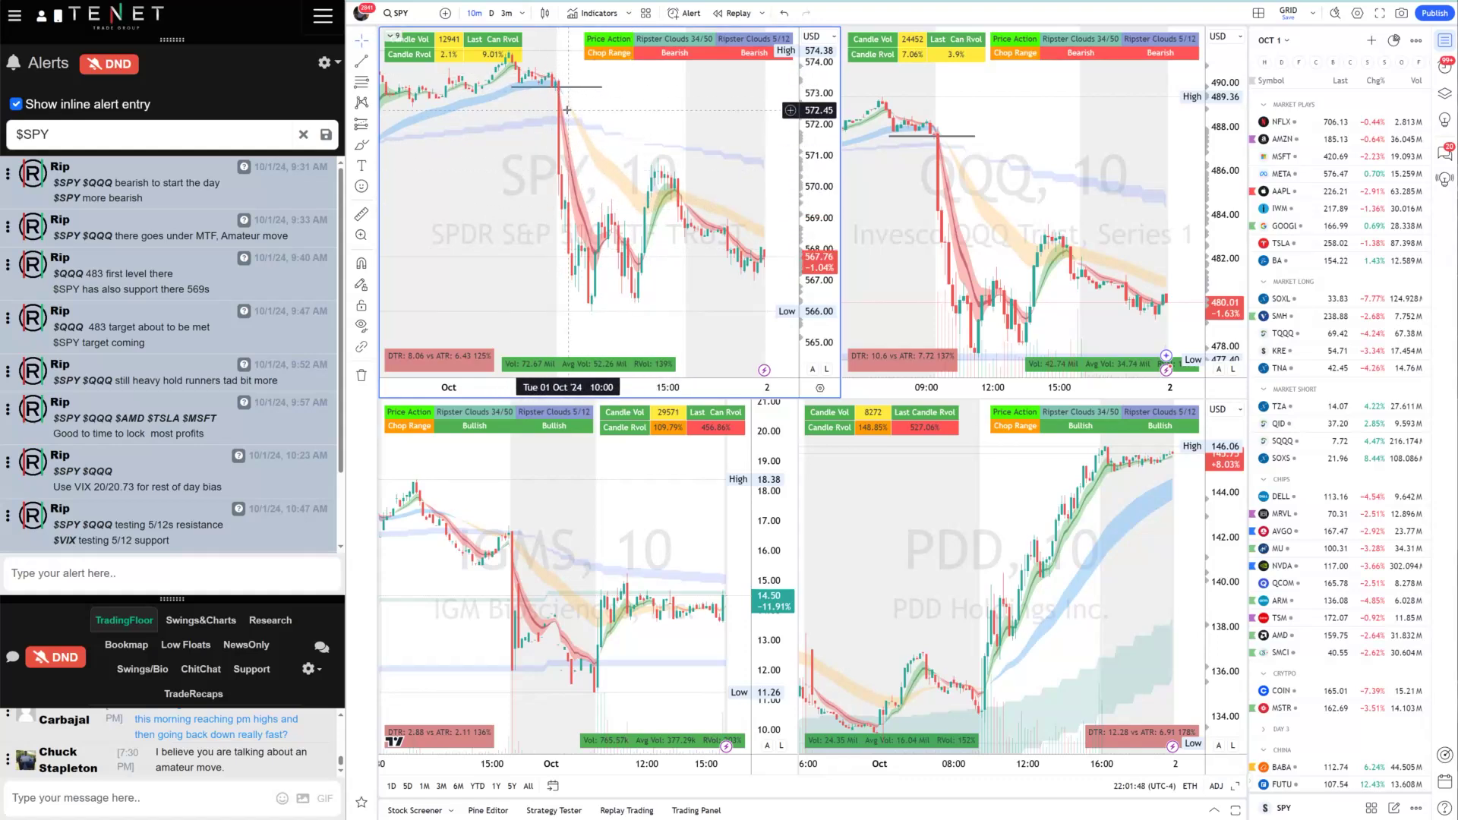
Highlight the more bearish note in the first alert, then clear the highlight.
left_click_drag(144, 199, 61, 185)
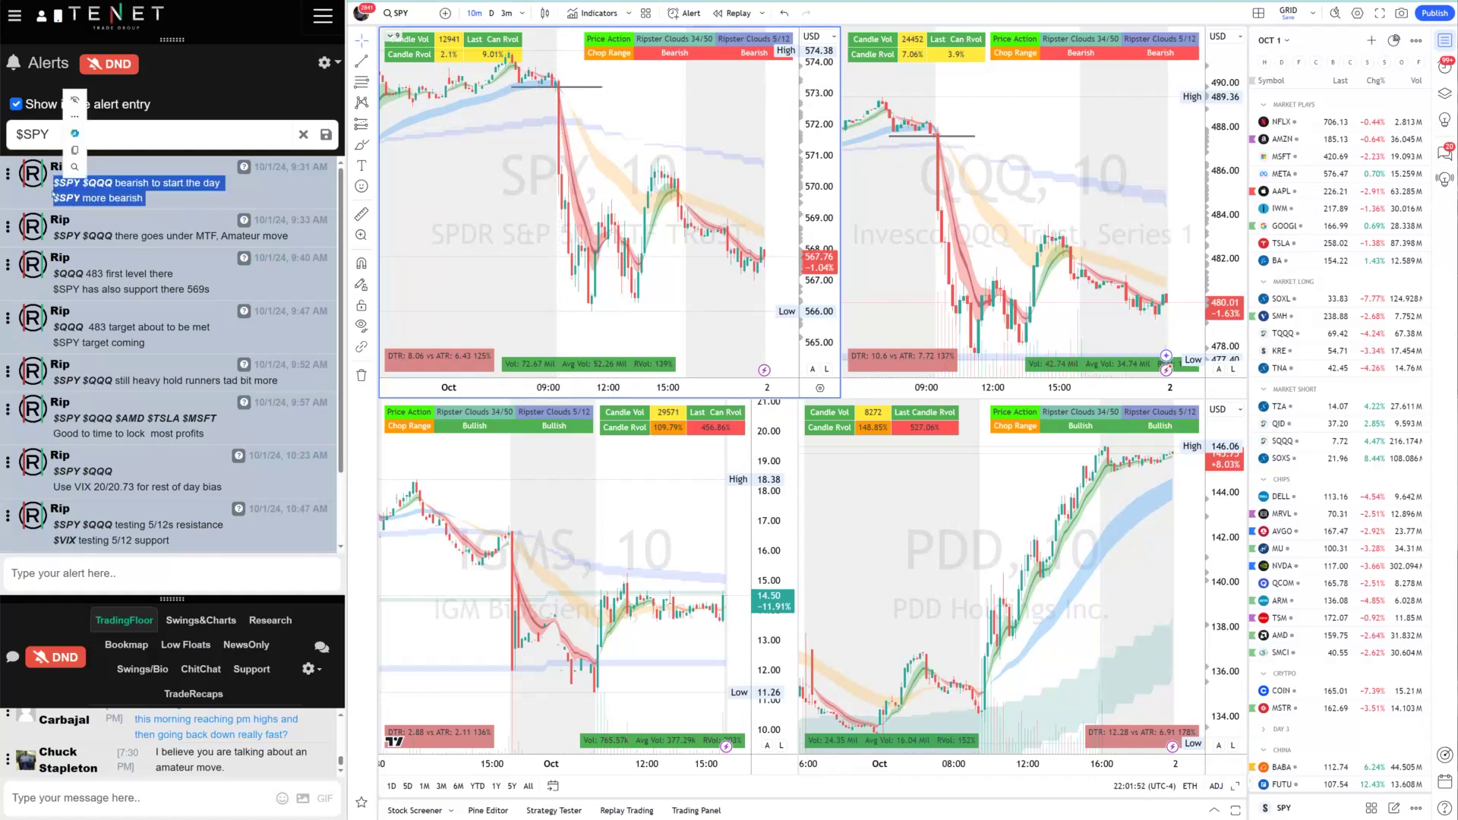
left_click(310, 294)
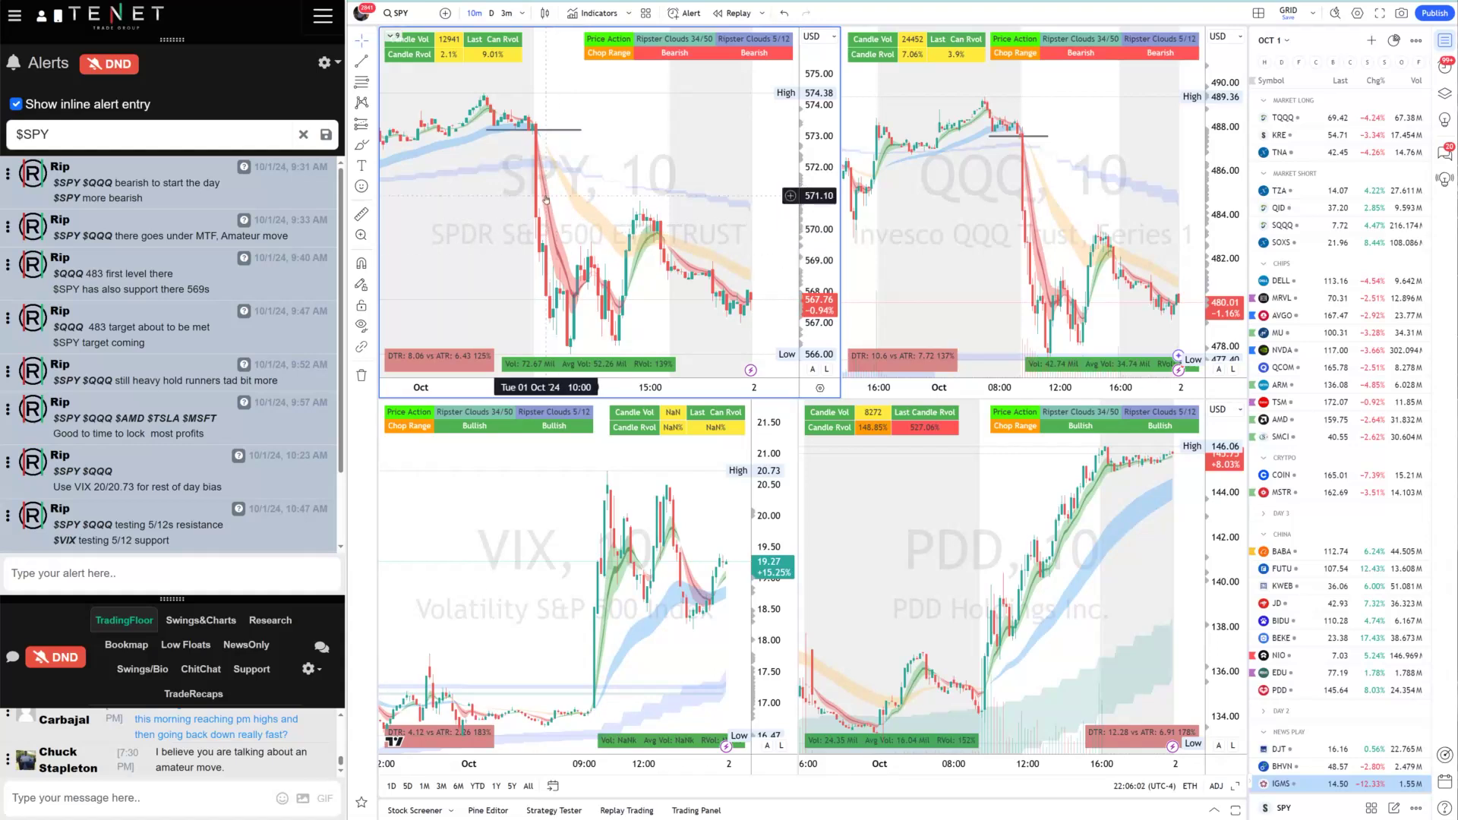
Make the QQQ chart the active pane and adjust its view.
double_click(1225, 133)
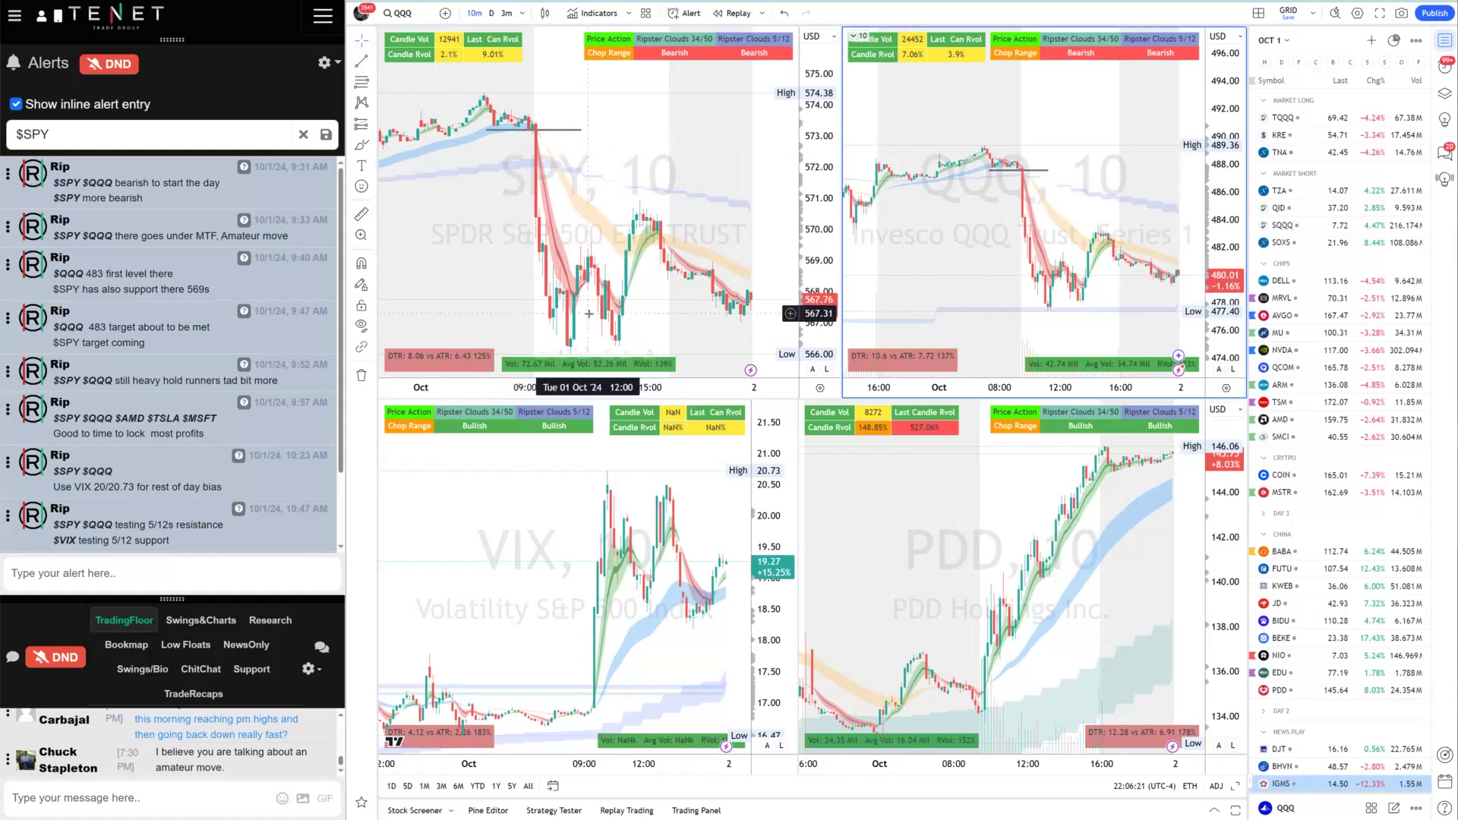
scroll(1076, 165, "up", 3)
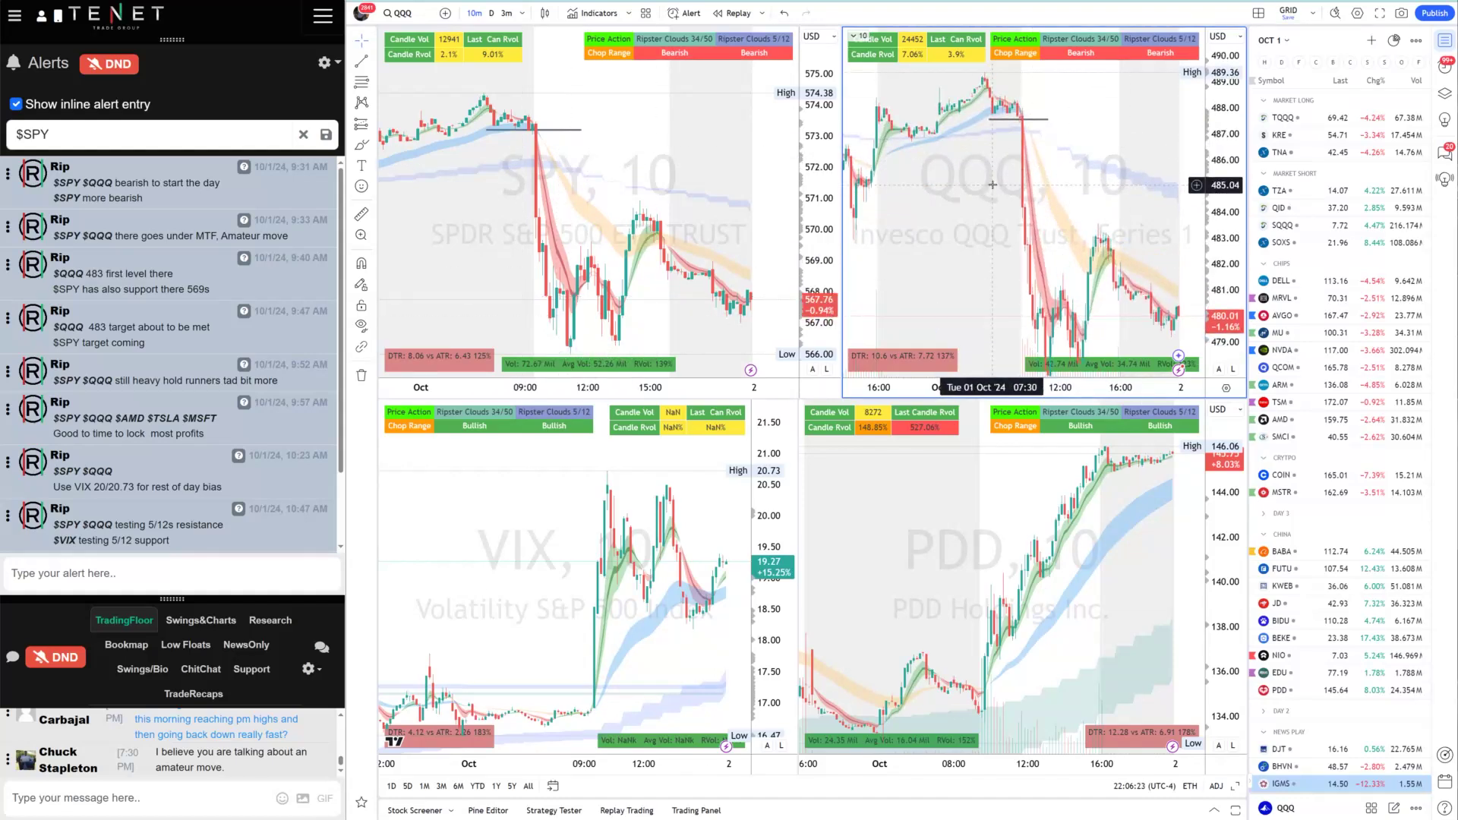
scroll(1076, 164, "right", 2)
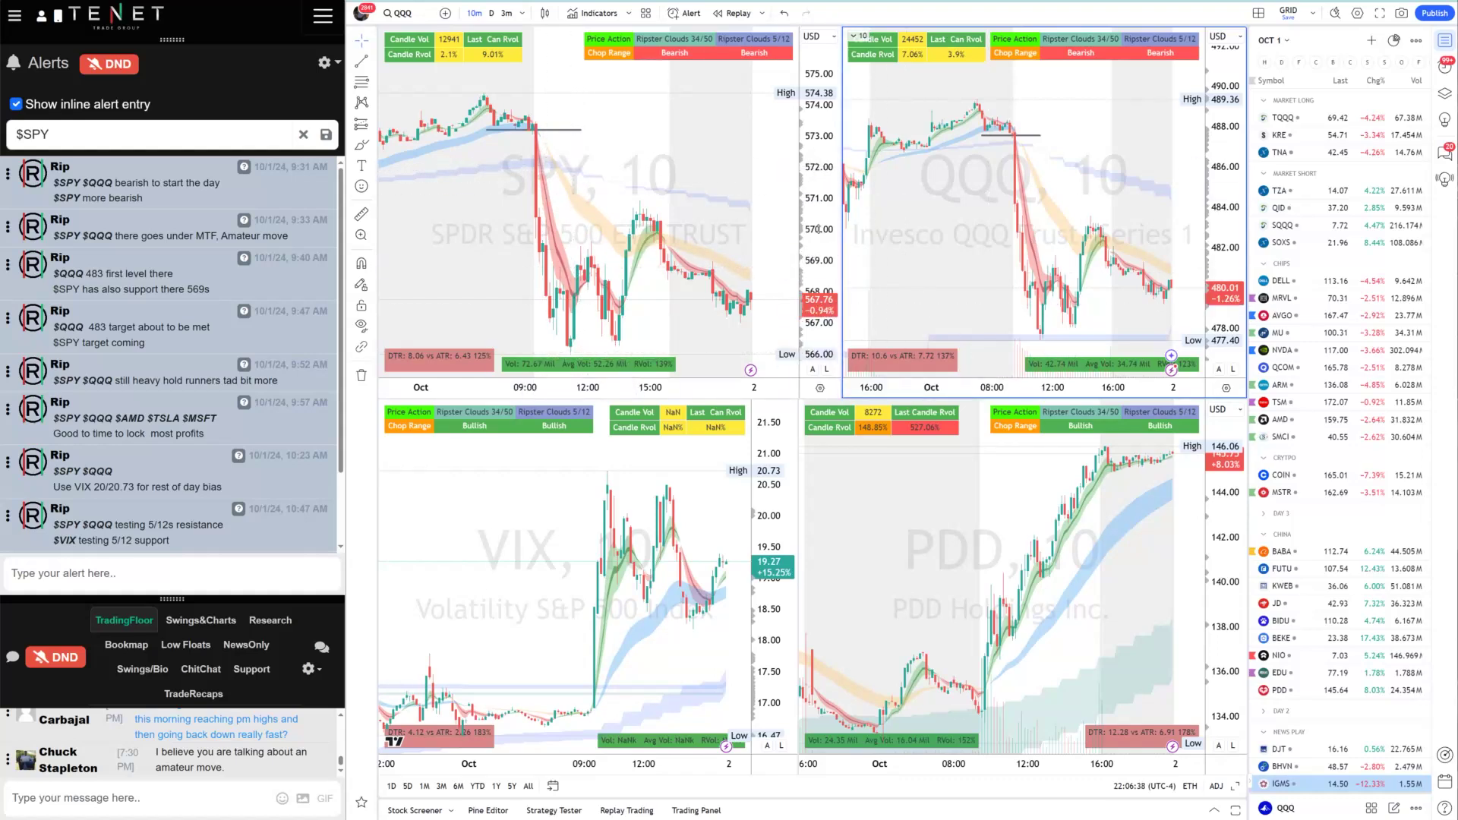
Compress the SPY price range and raise the alerts/chat splitter to enlarge the chat feed.
left_click_drag(818, 229, 581, 312)
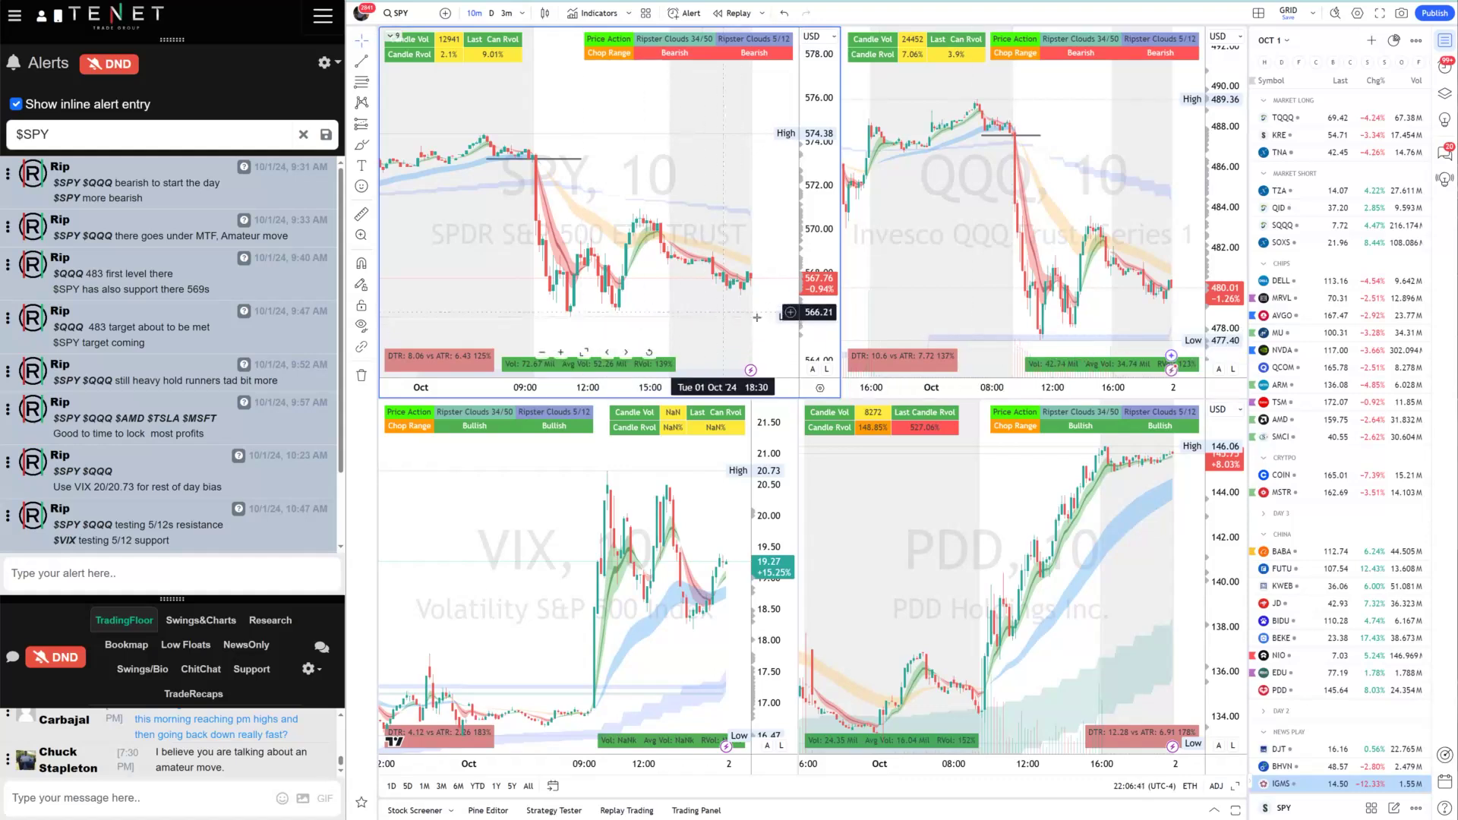
scroll(723, 319, "down", 4)
scroll(724, 319, "up", 4)
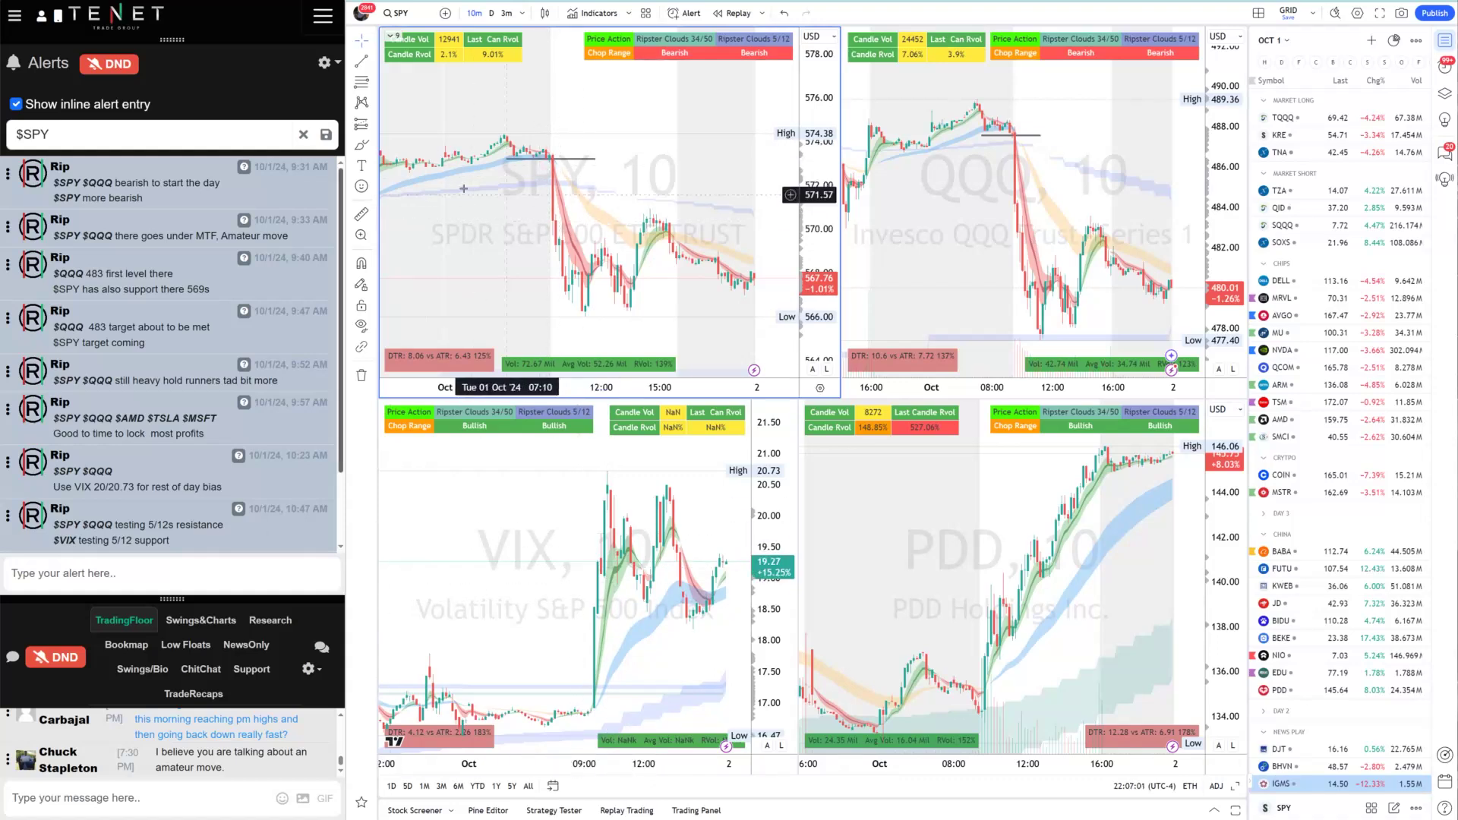
left_click_drag(170, 599, 170, 415)
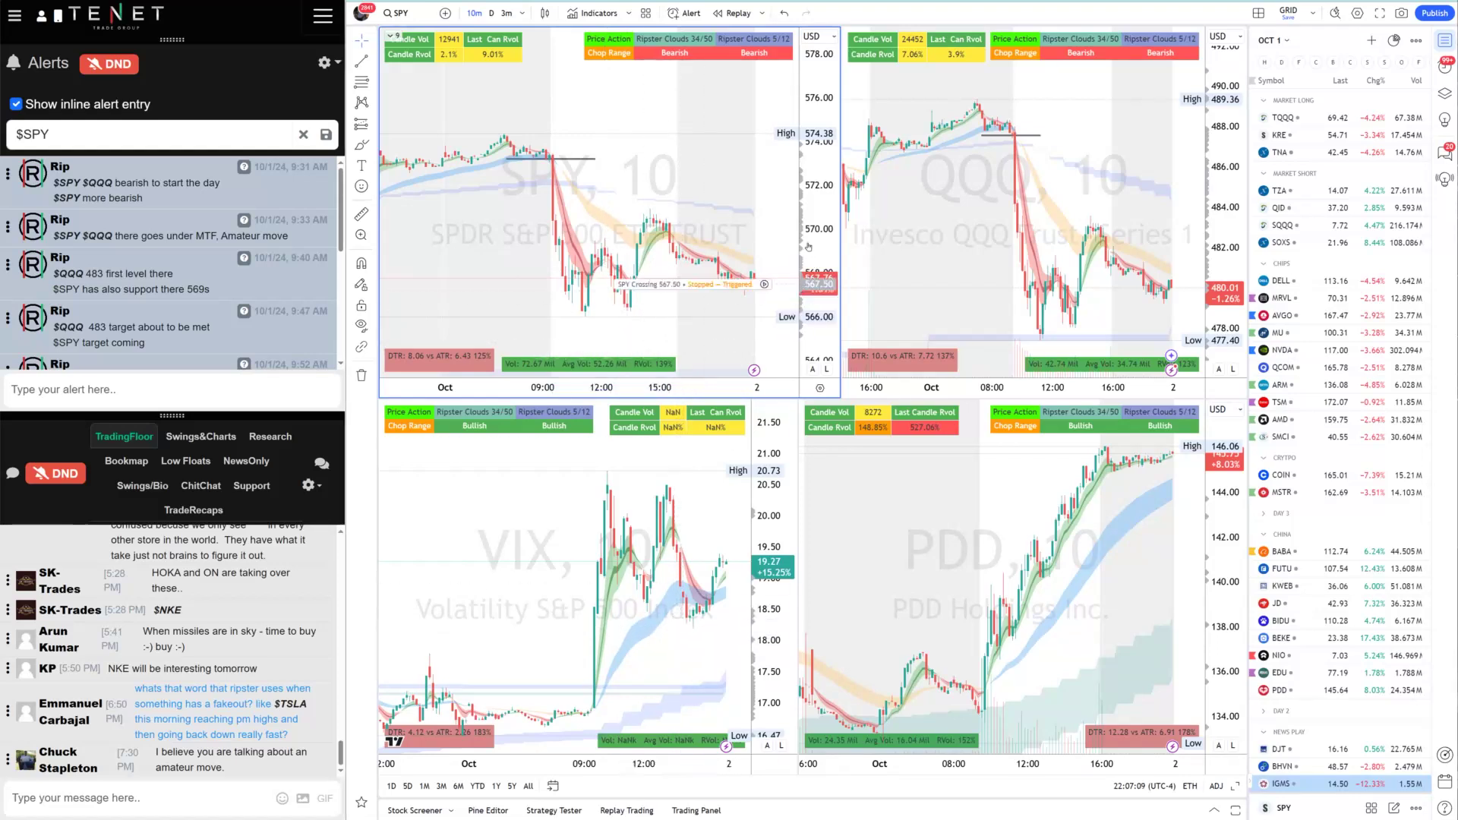
Refit the SPY price scale, lower the splitter to enlarge alerts, and zoom SPY in.
left_click(650, 352)
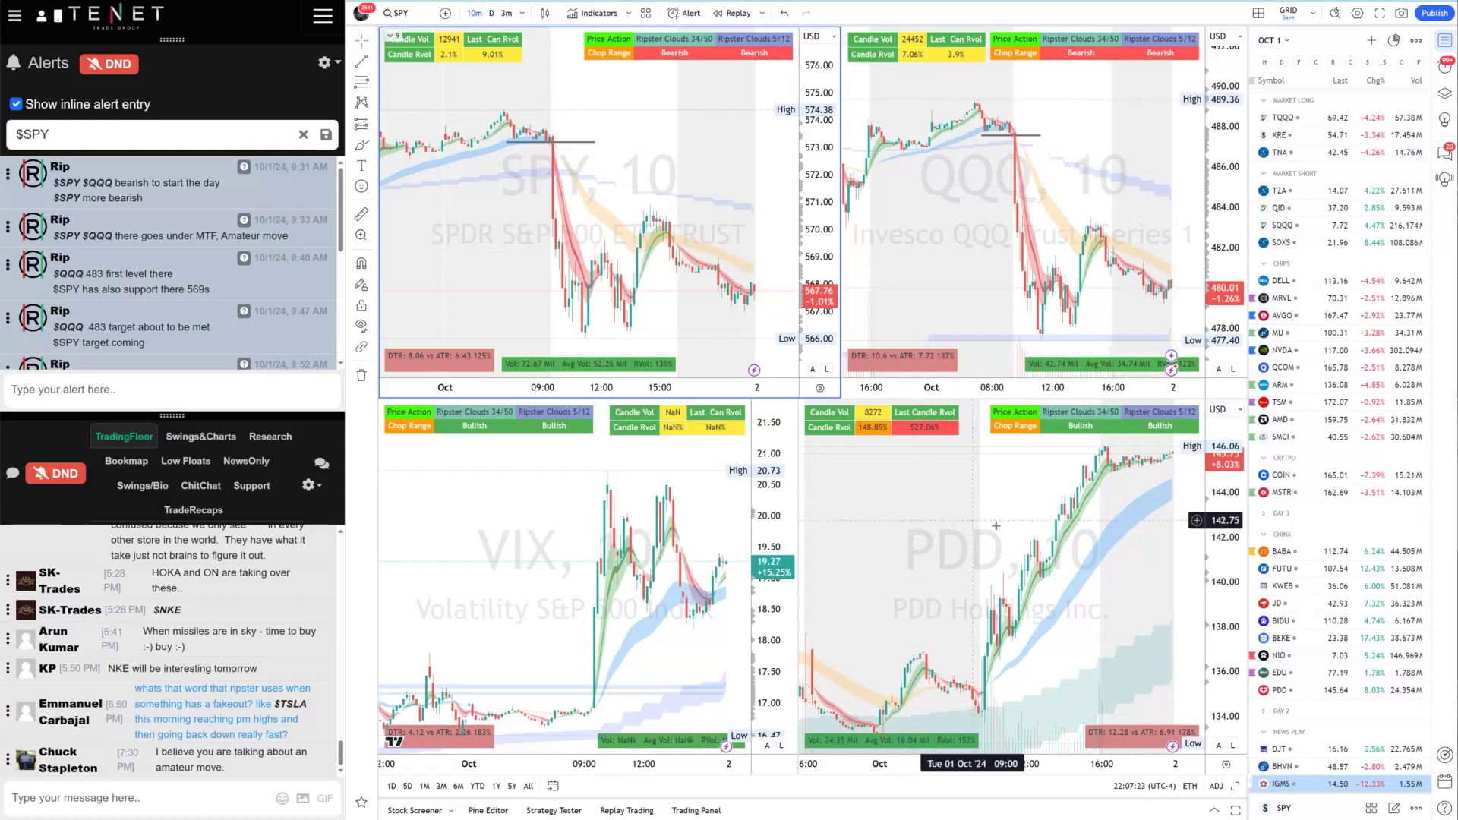
left_click_drag(164, 409, 214, 543)
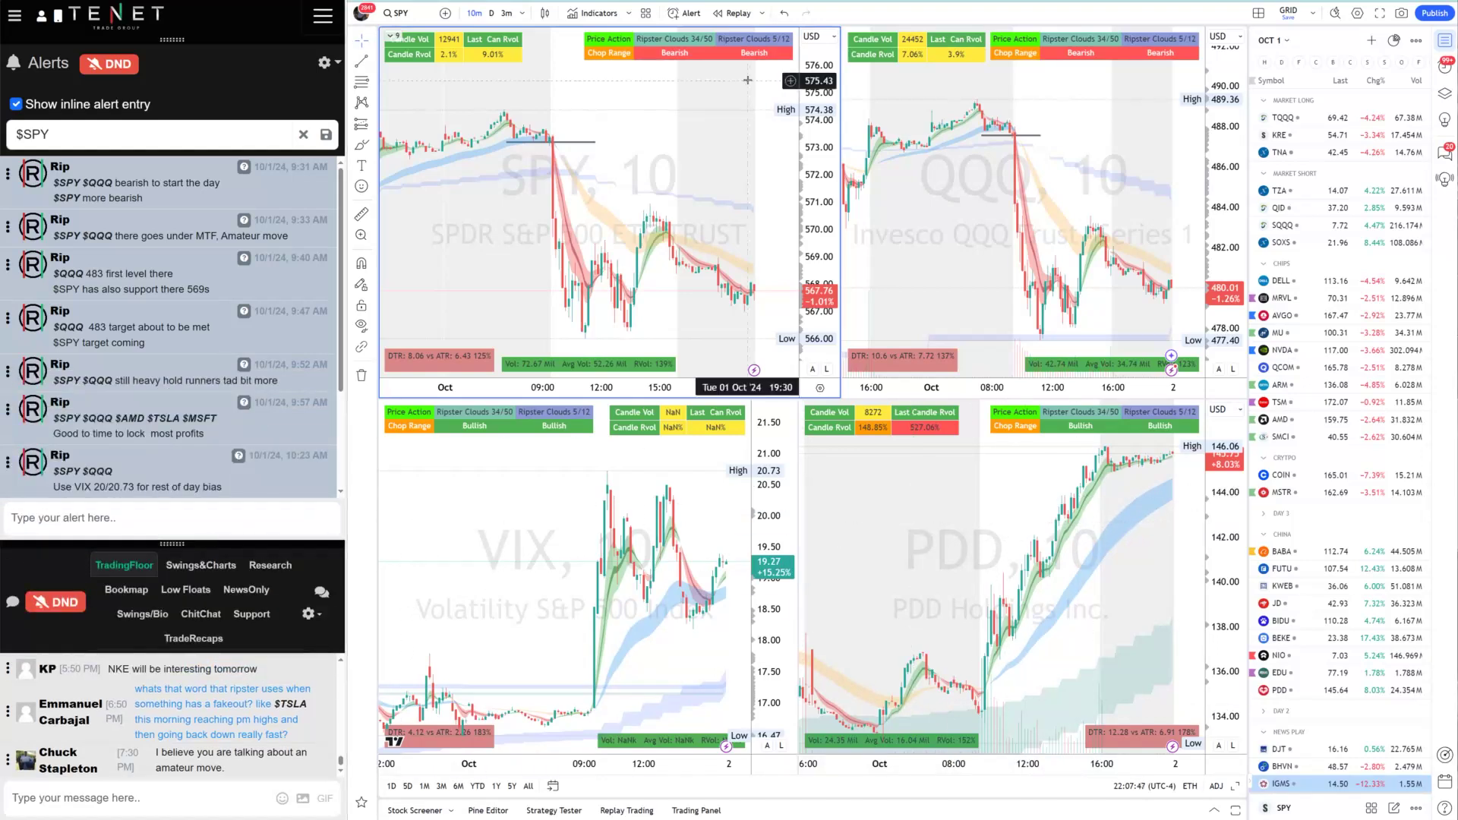
scroll(665, 325, "up", 2)
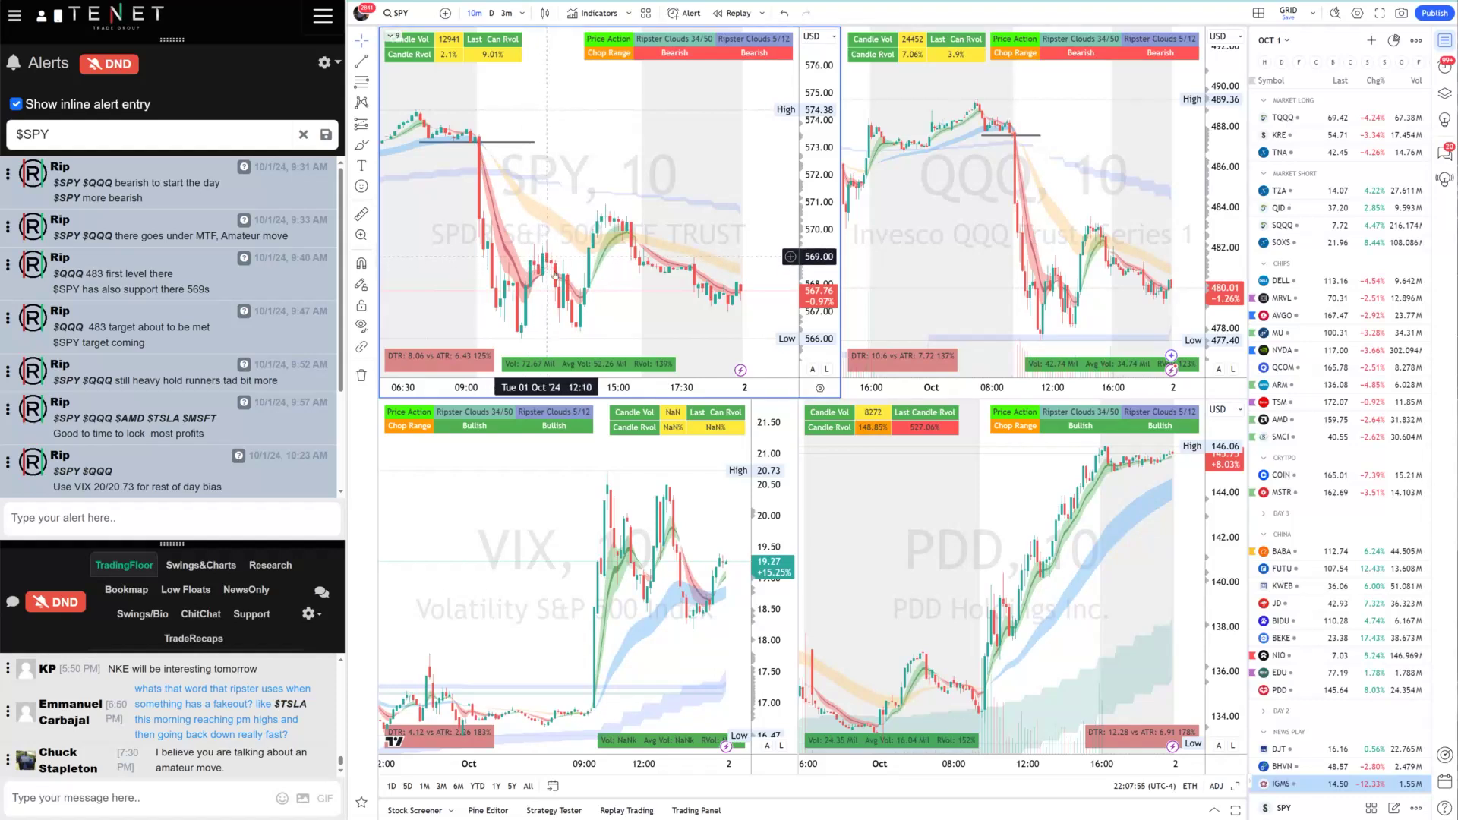
Draw a level trend line under the SPY lows from 10:30 to 14:40.
left_click(372, 68)
left_click(410, 61)
left_click(505, 328)
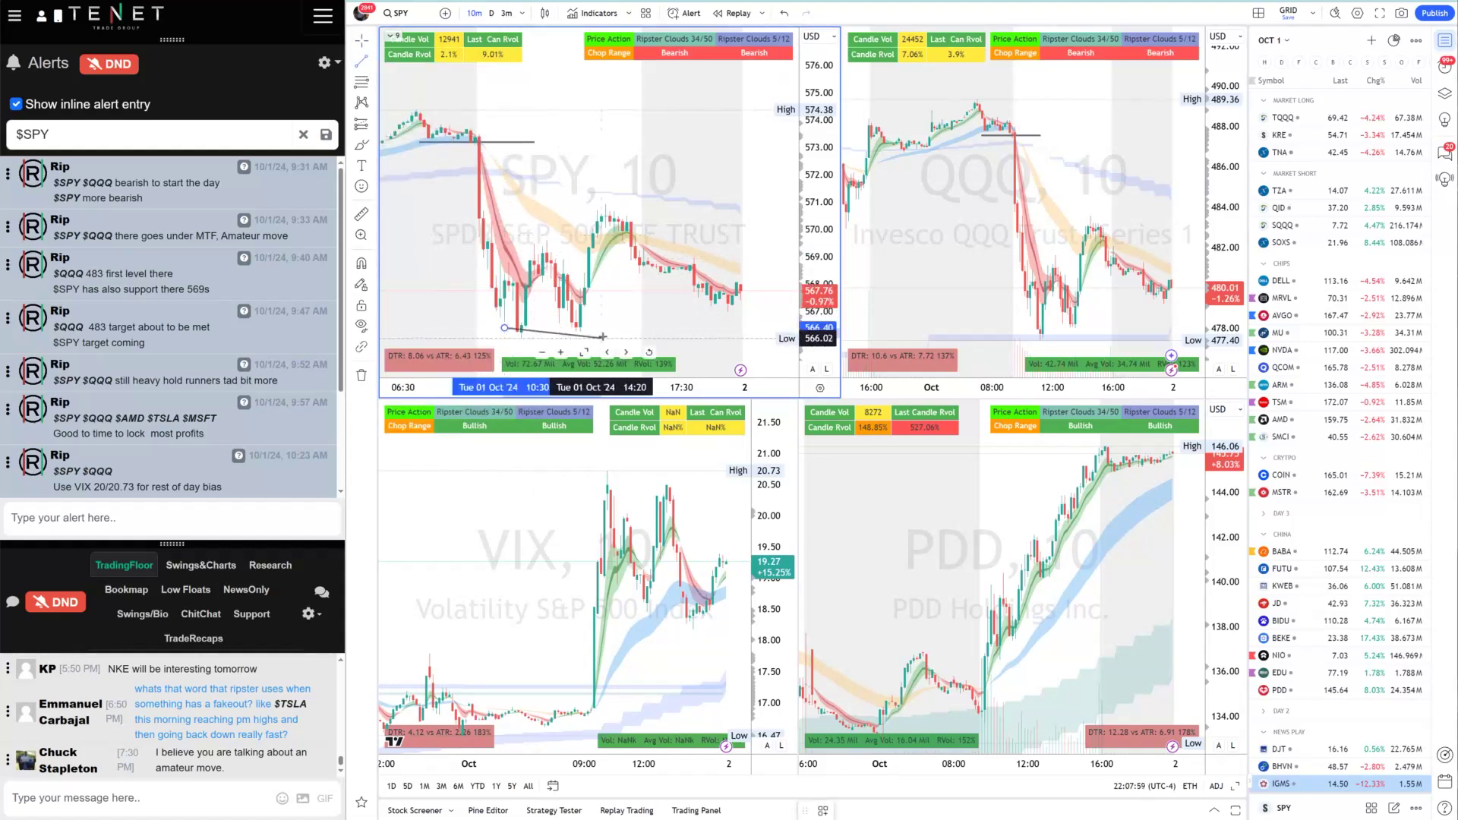
left_click(610, 328)
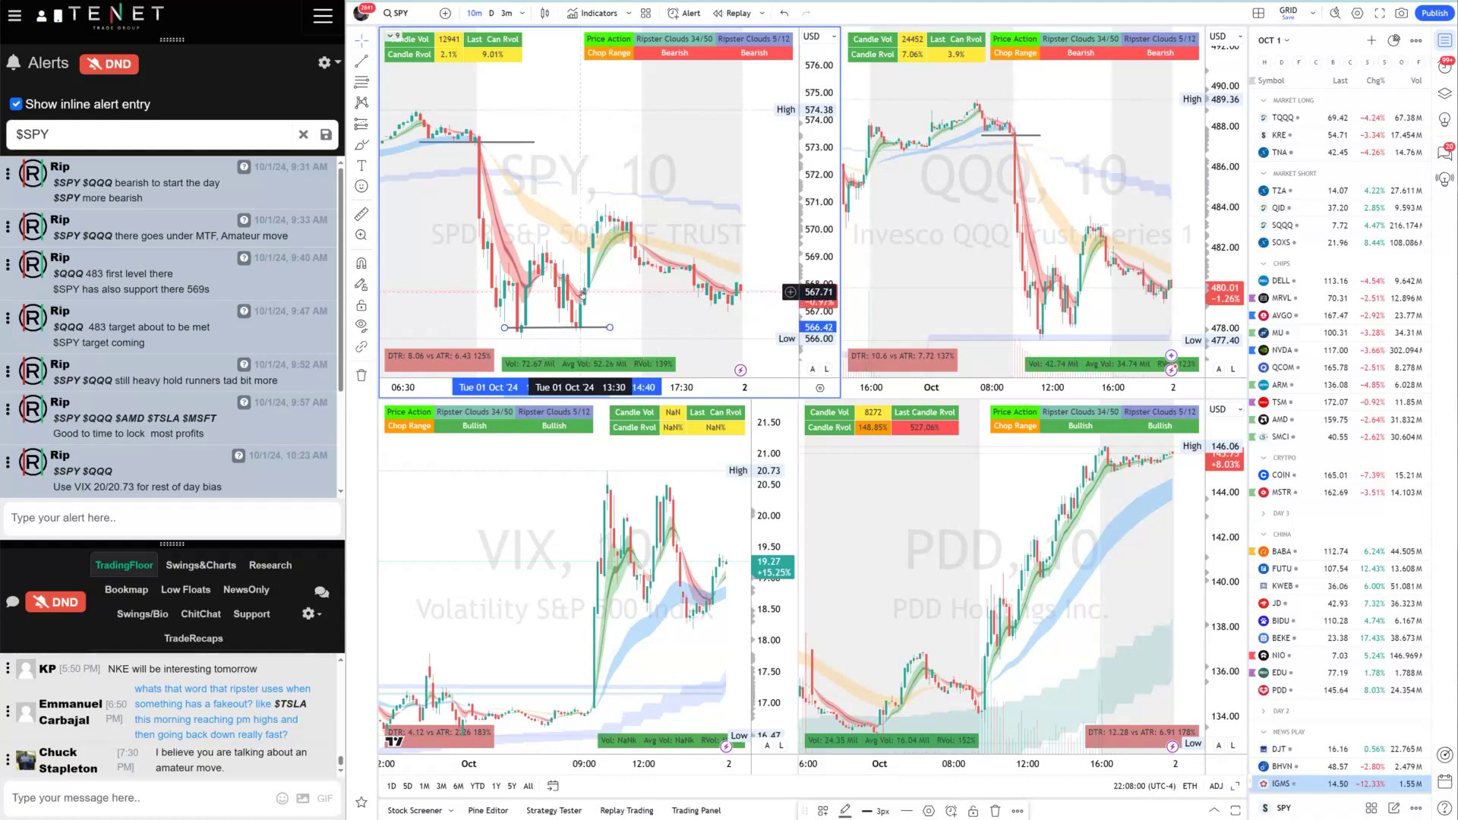
Replace the $SPY alert filter with 'crul' (curl) and enlarge the alert list panel.
triple_click(69, 141)
type("crul")
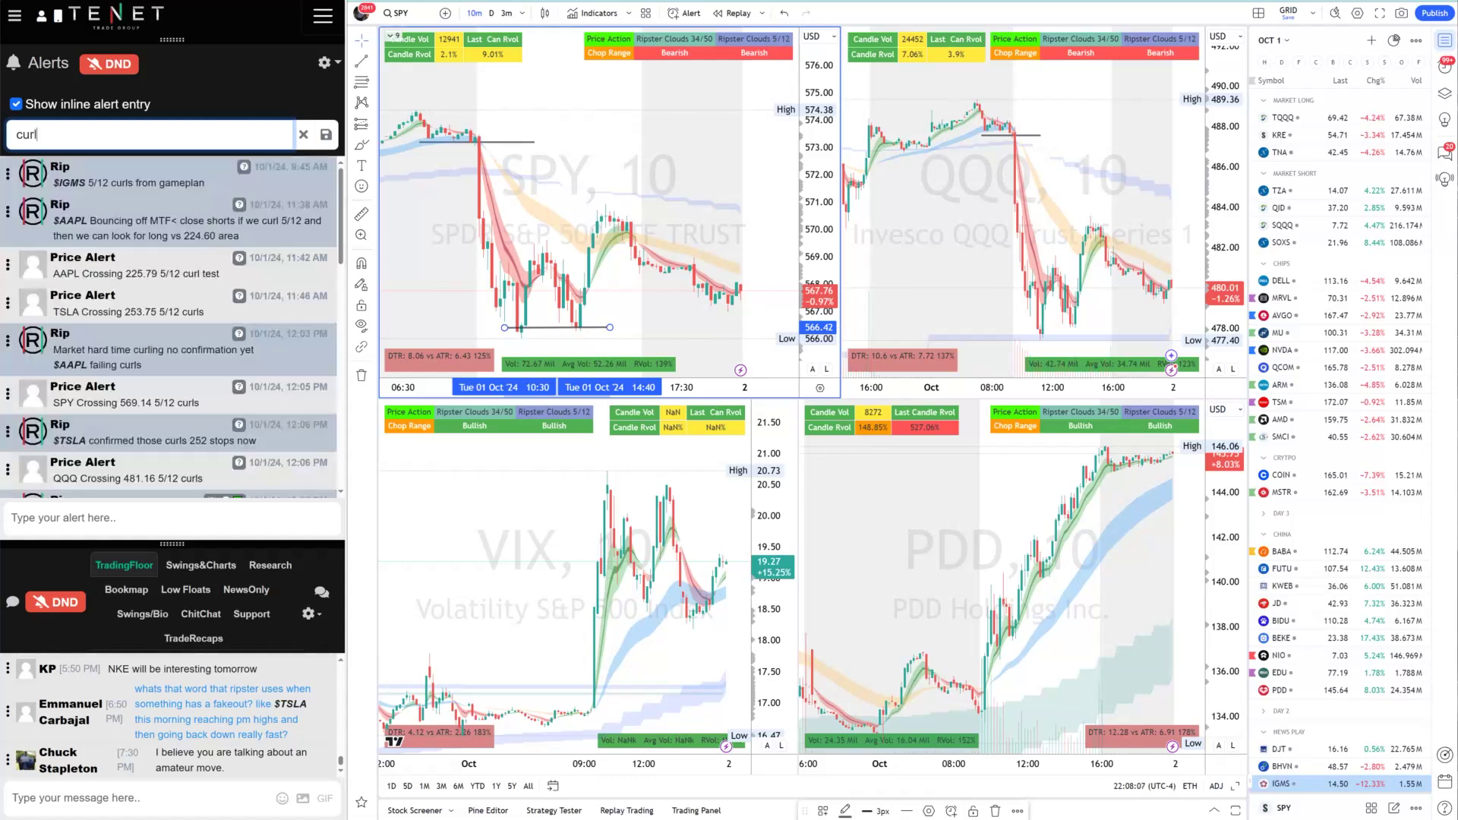
left_click_drag(170, 544, 172, 764)
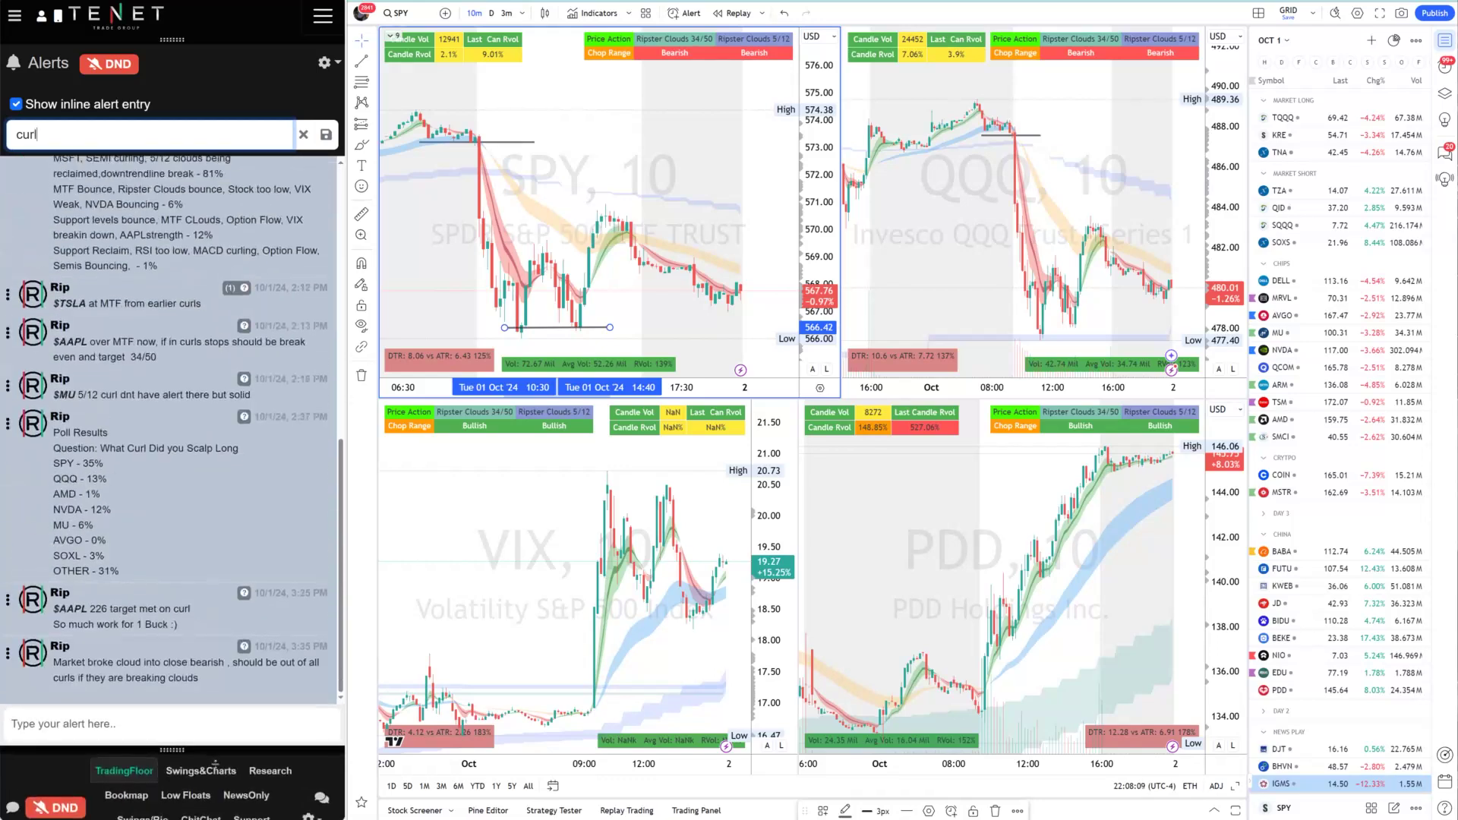
left_click_drag(336, 529, 343, 307)
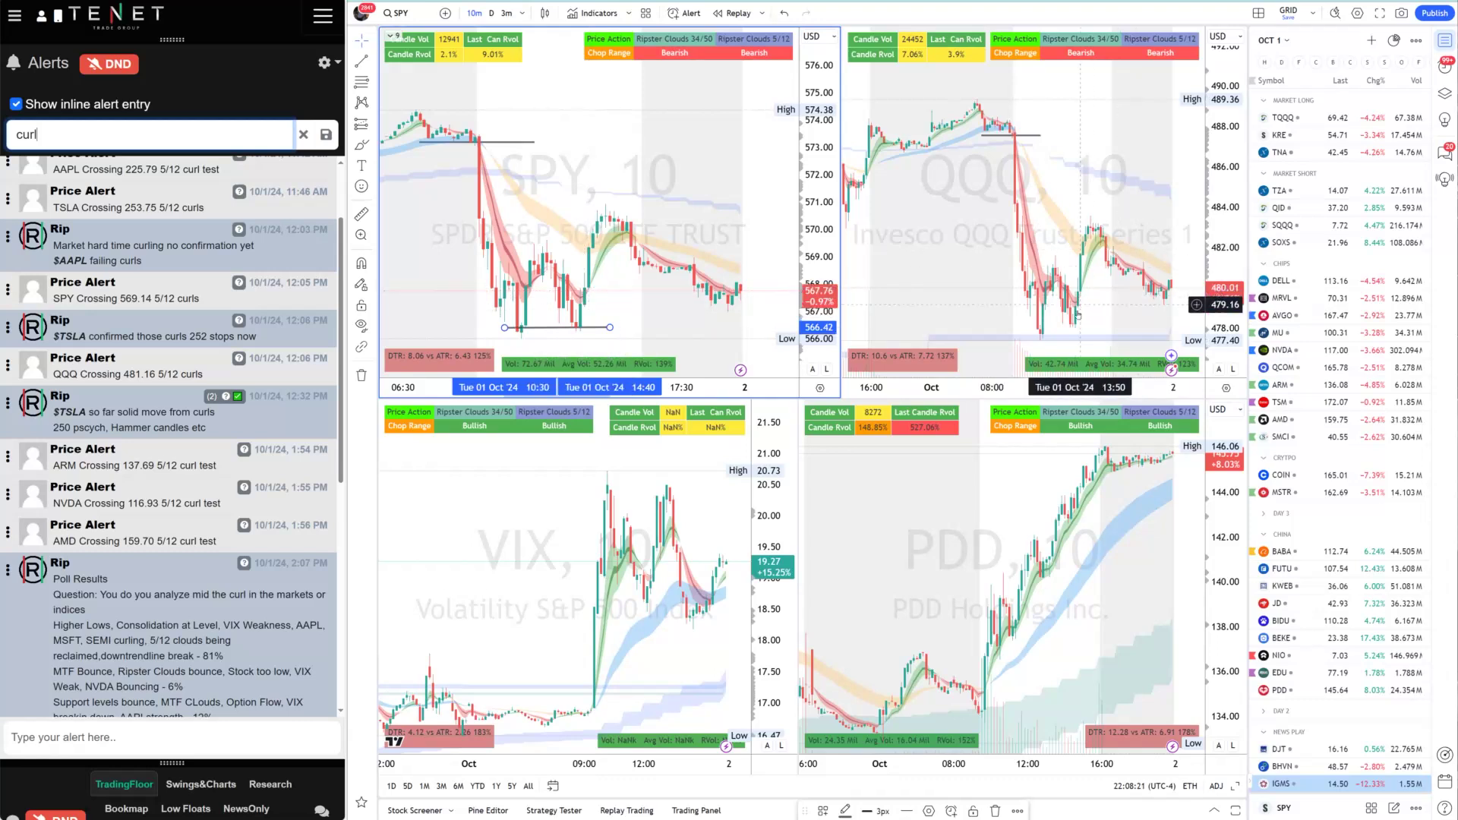
left_click_drag(230, 541, 204, 376)
scroll(220, 555, "down", 3)
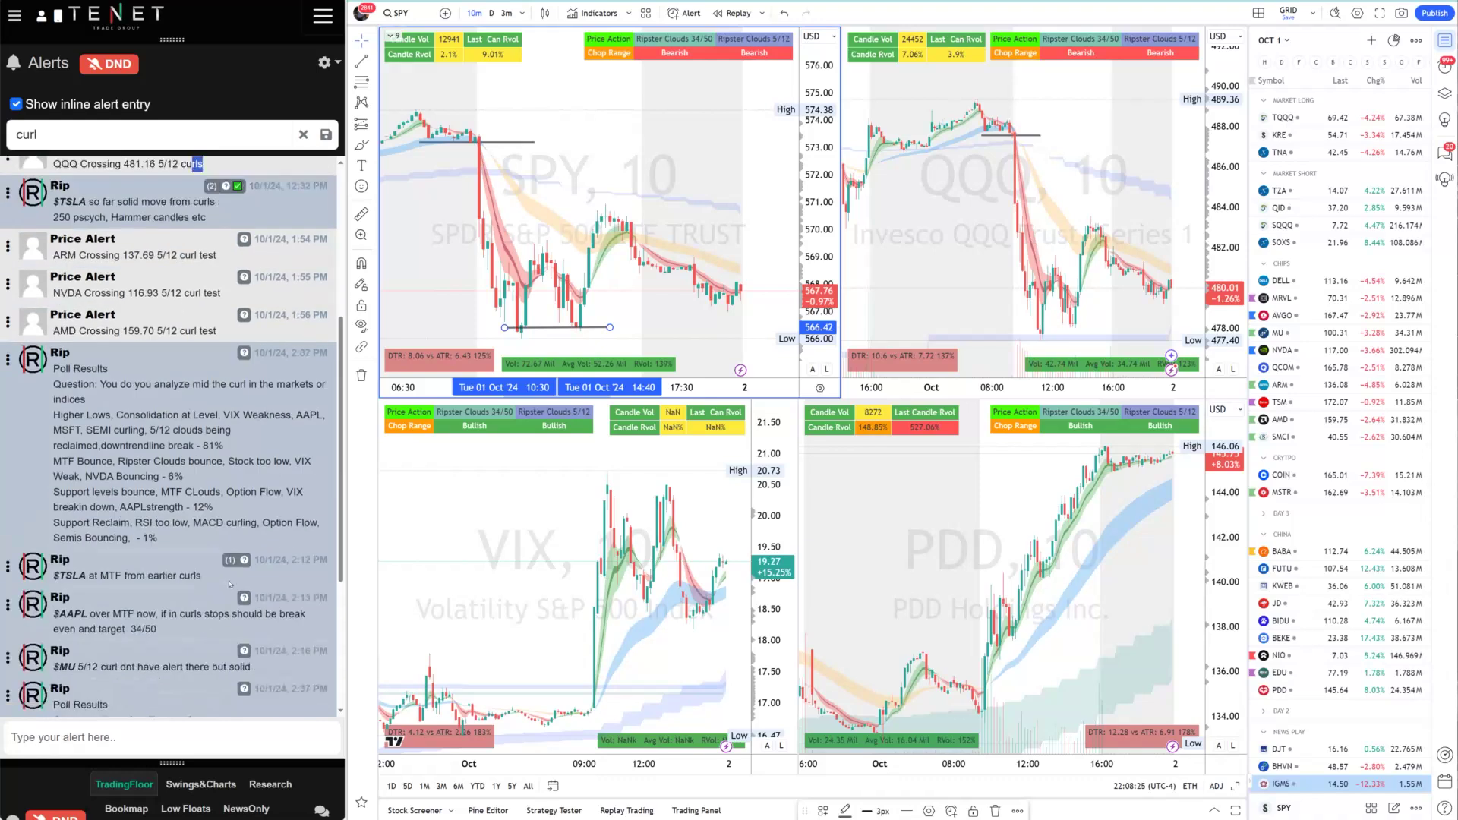
left_click_drag(139, 322, 45, 265)
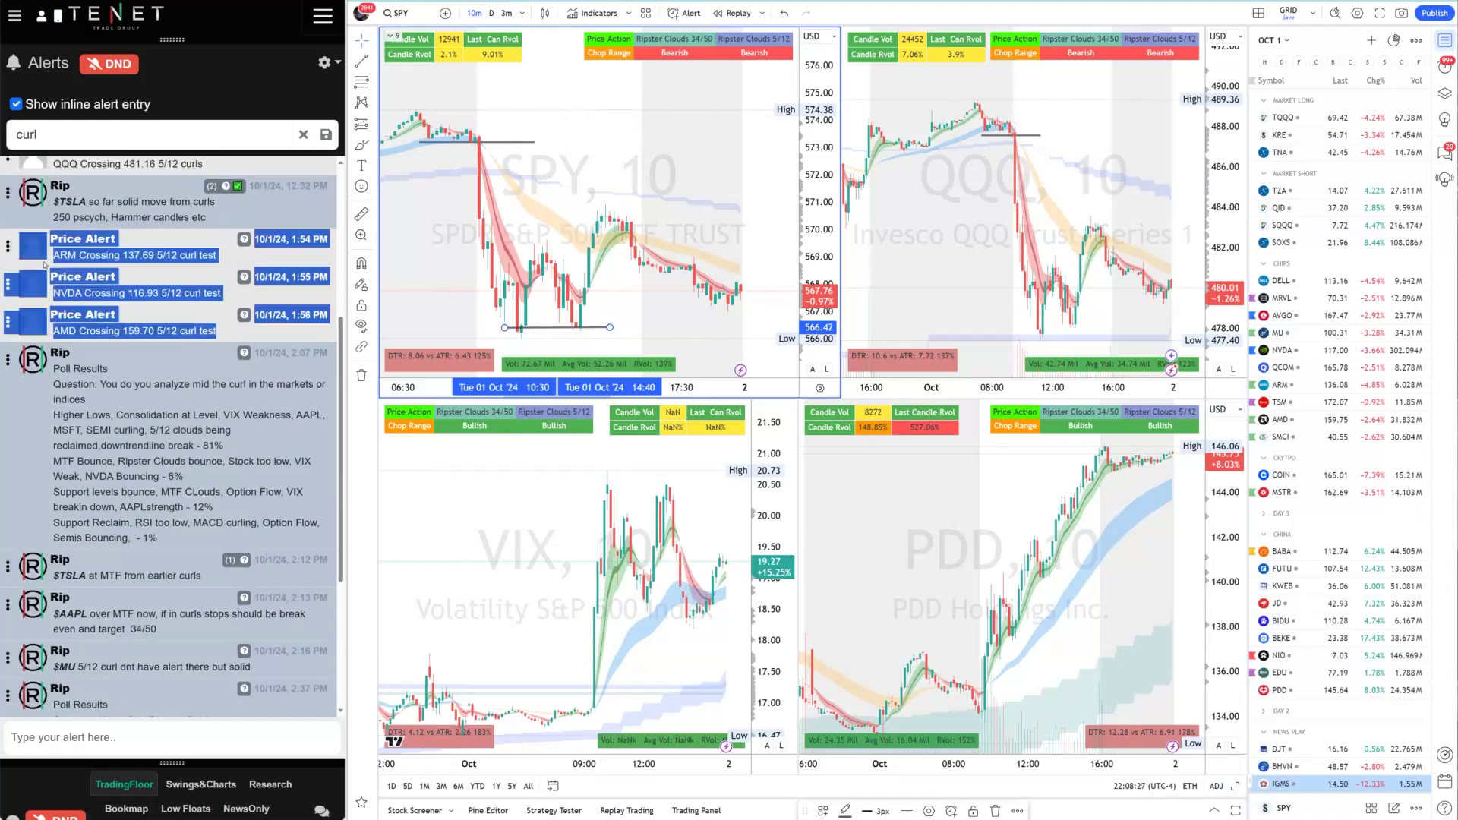
scroll(160, 460, "down", 2)
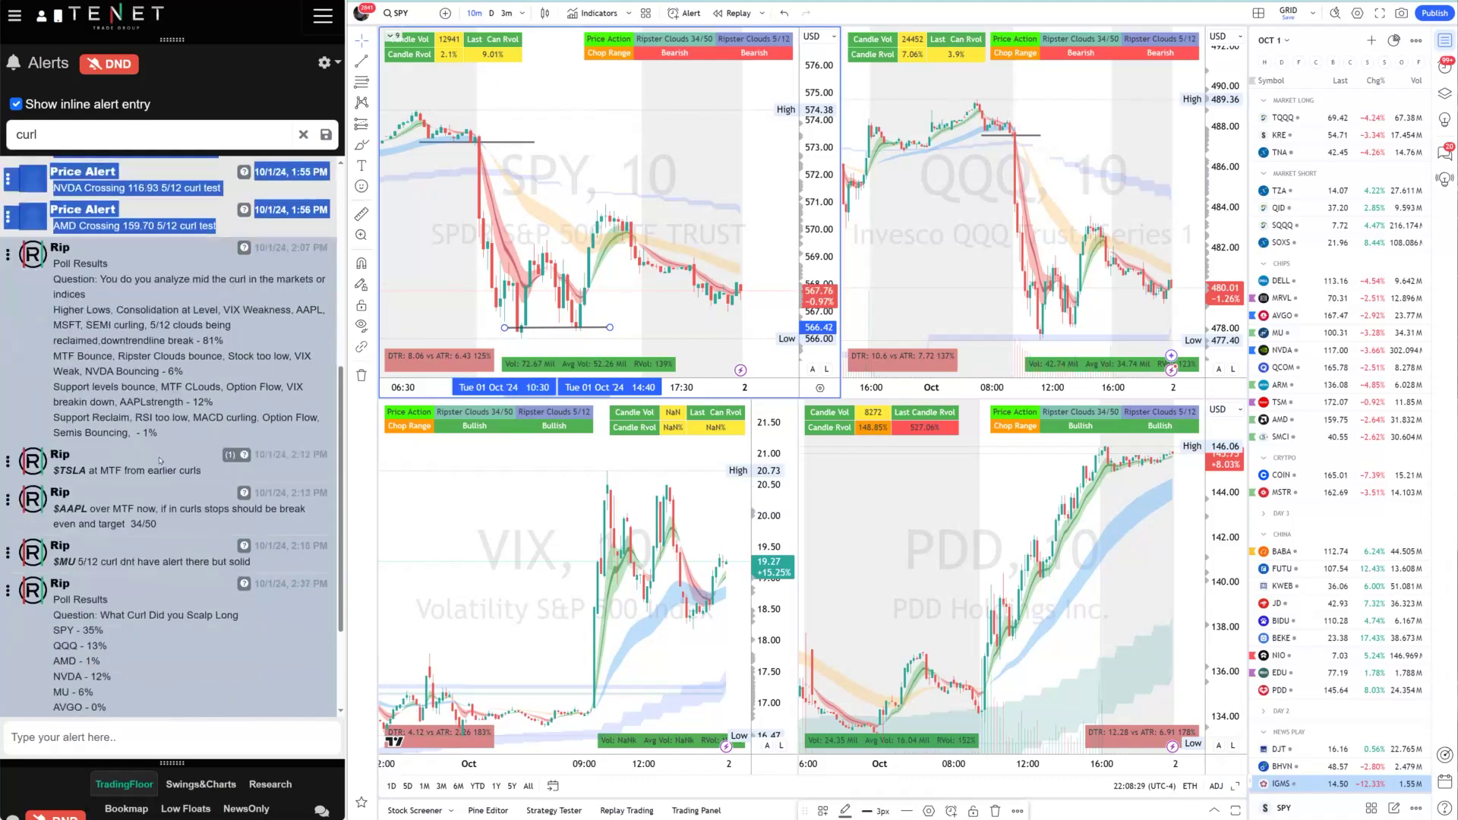
scroll(161, 461, "up", 3)
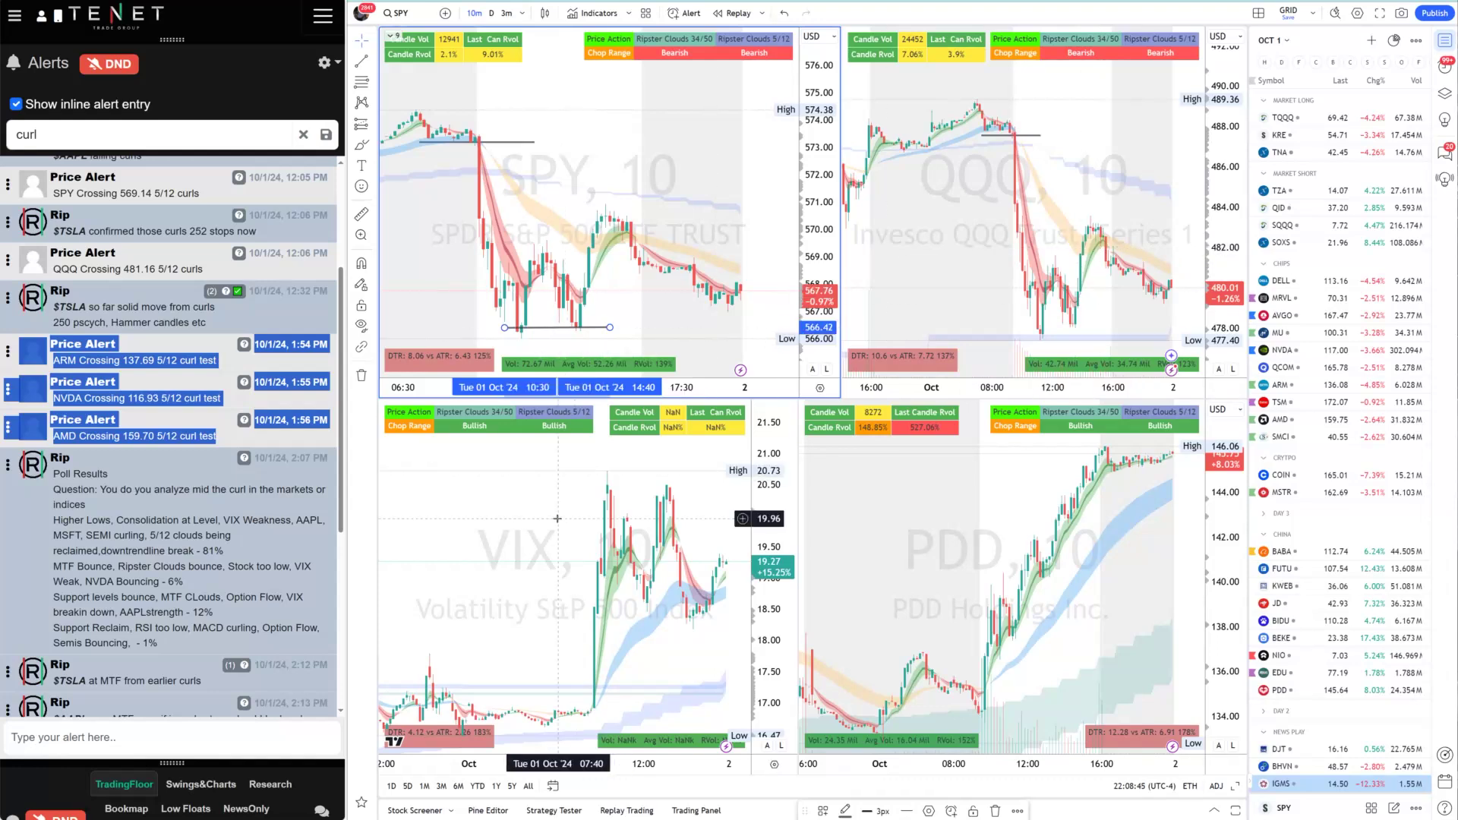
scroll(284, 565, "down", 5)
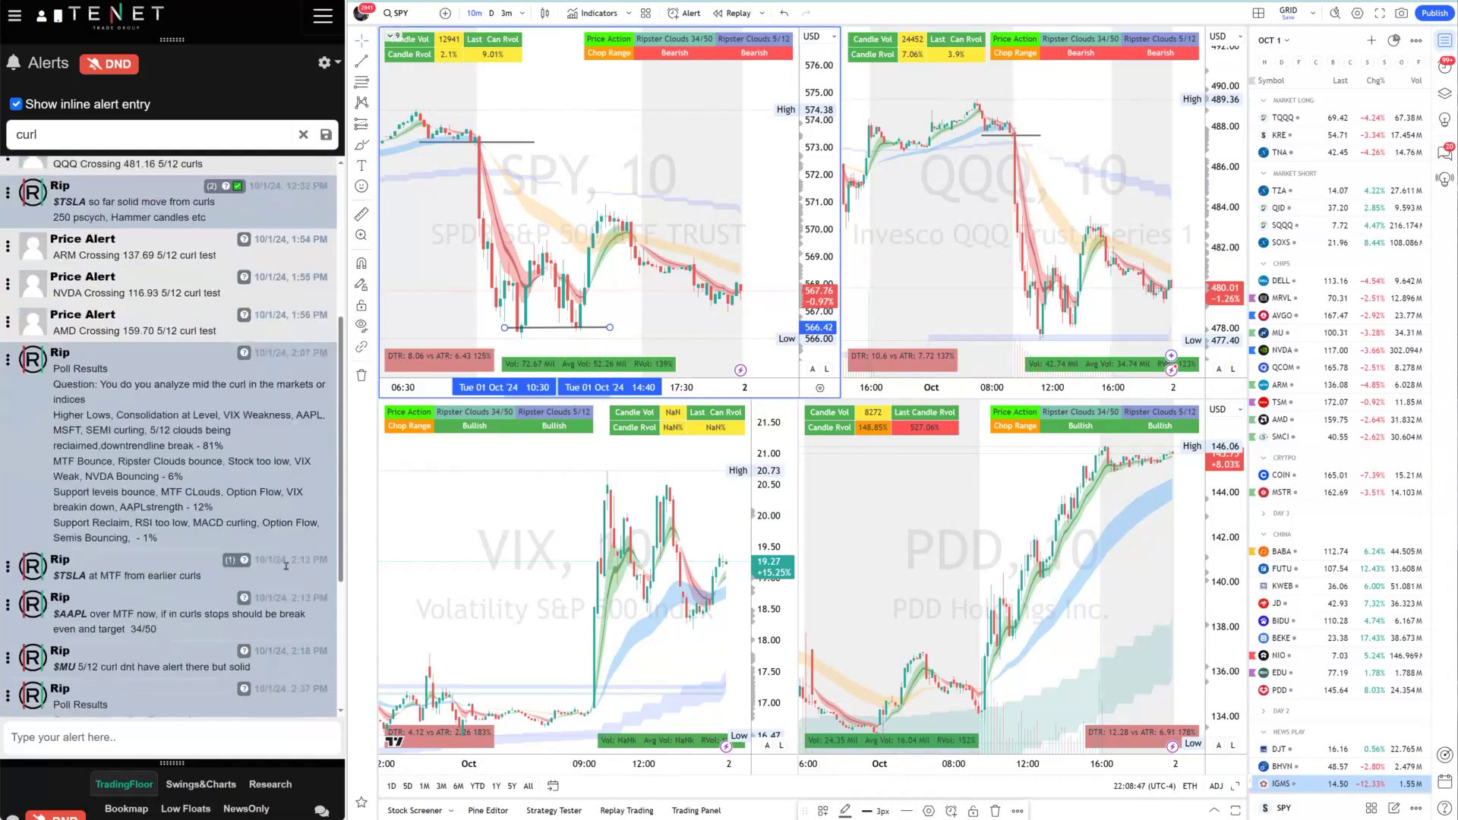
Highlight the curl poll results from SPY down to OTHER in the alert feed.
left_click_drag(170, 582, 60, 476)
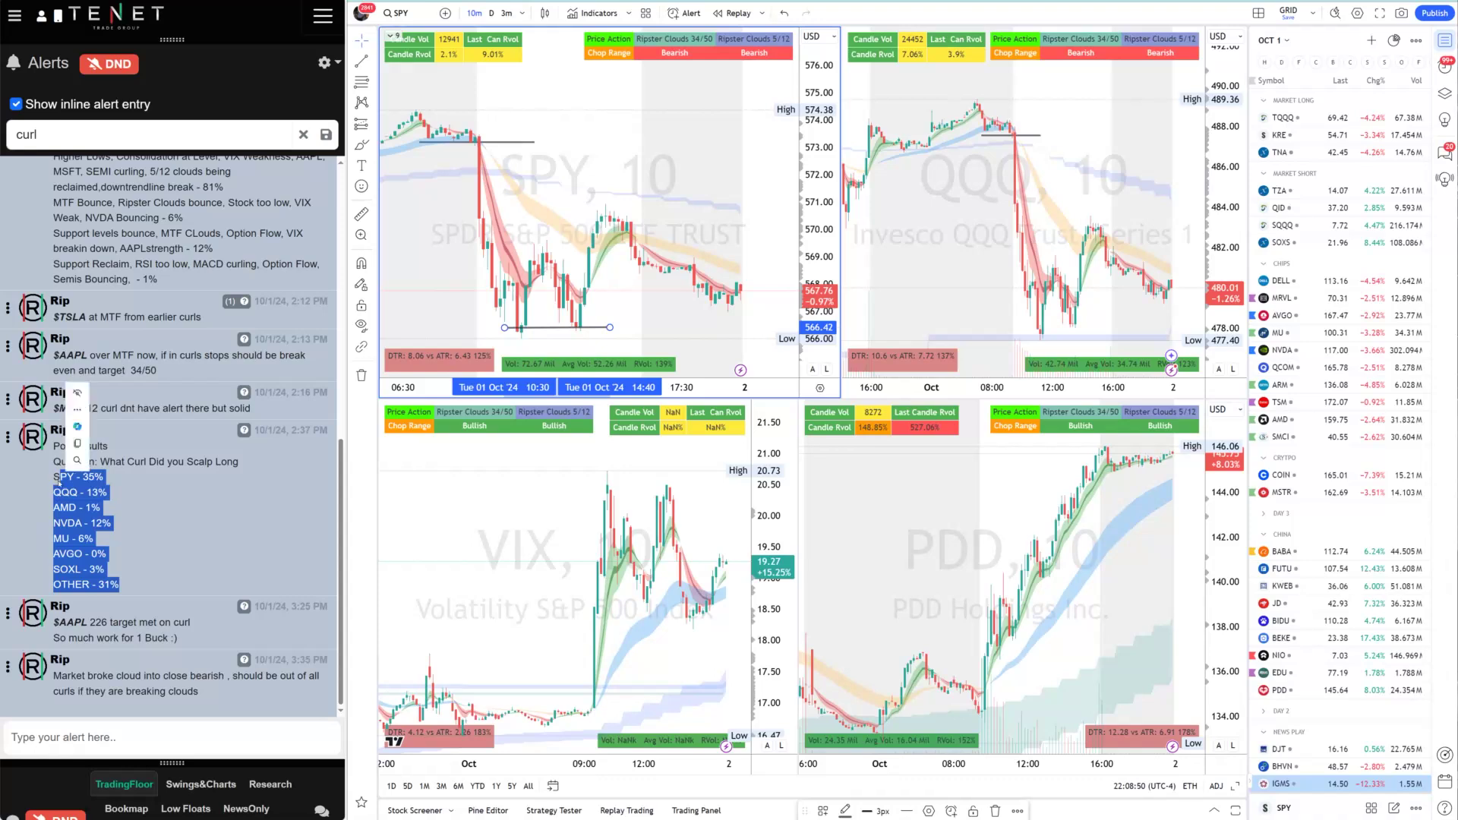
left_click(114, 524)
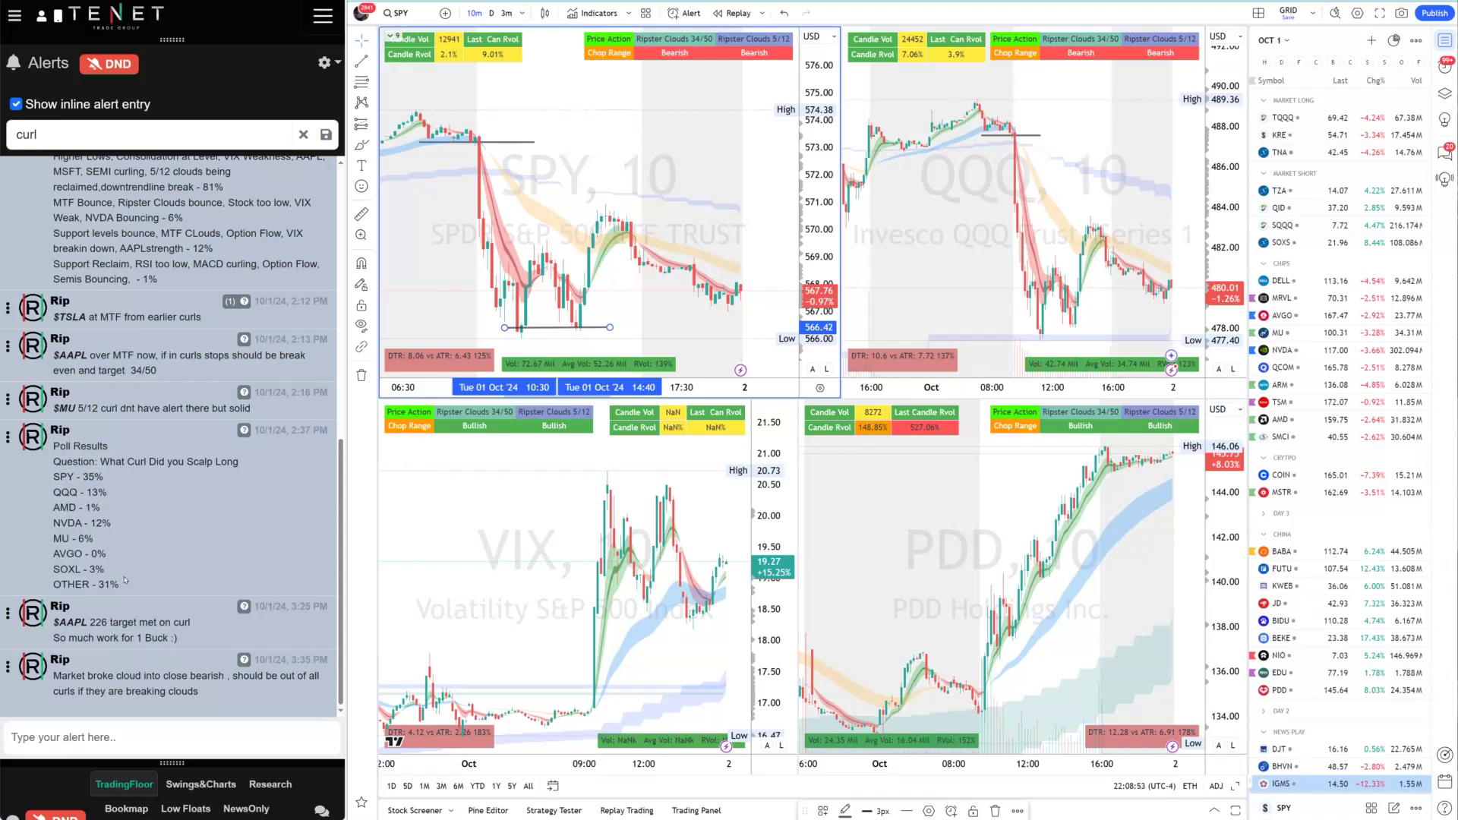
left_click_drag(127, 585, 69, 513)
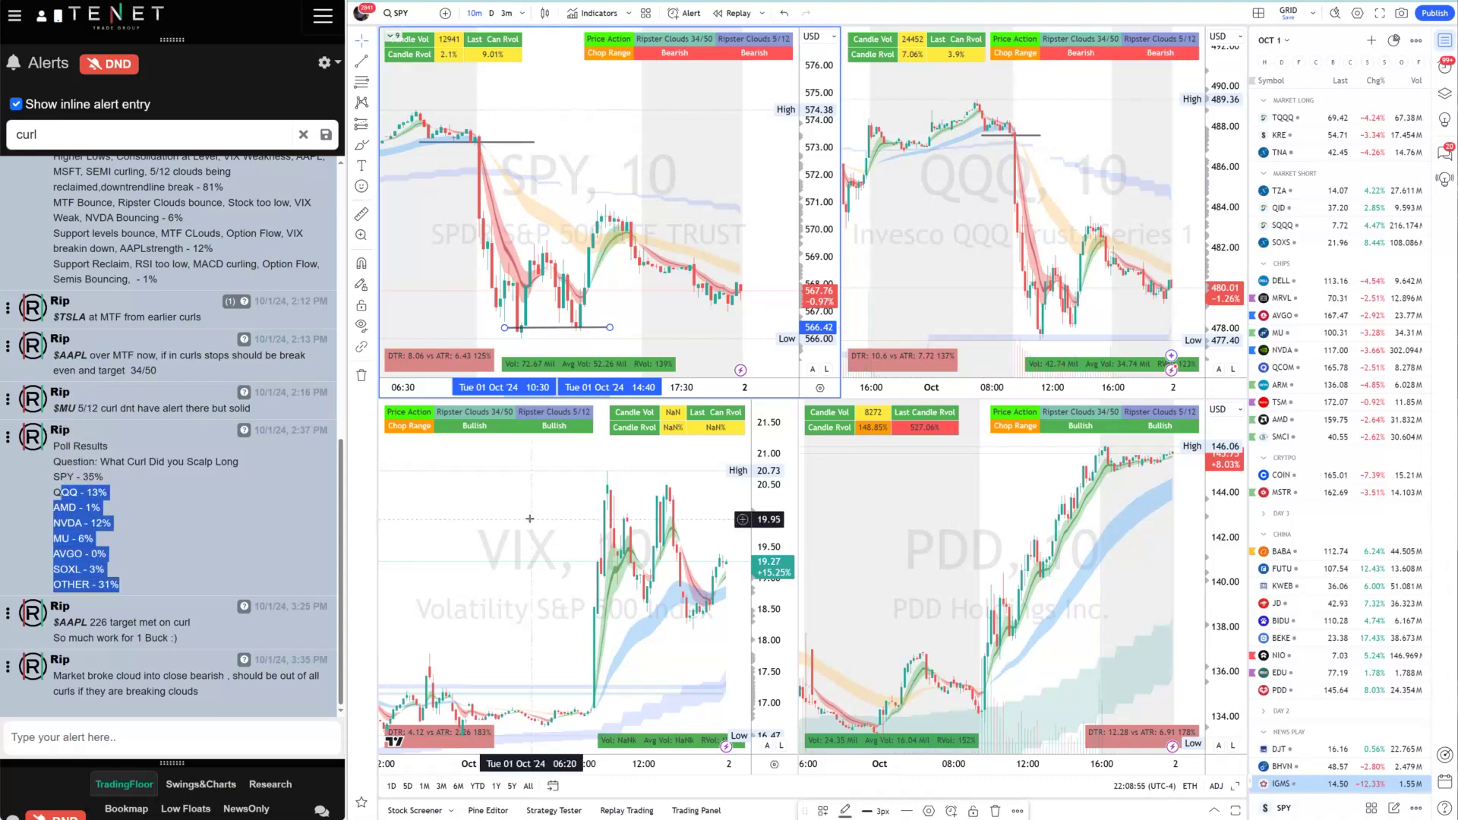
Zoom the VIX and SPY charts in on Oct 1 and shift SPY toward later bars.
scroll(532, 532, "up", 2)
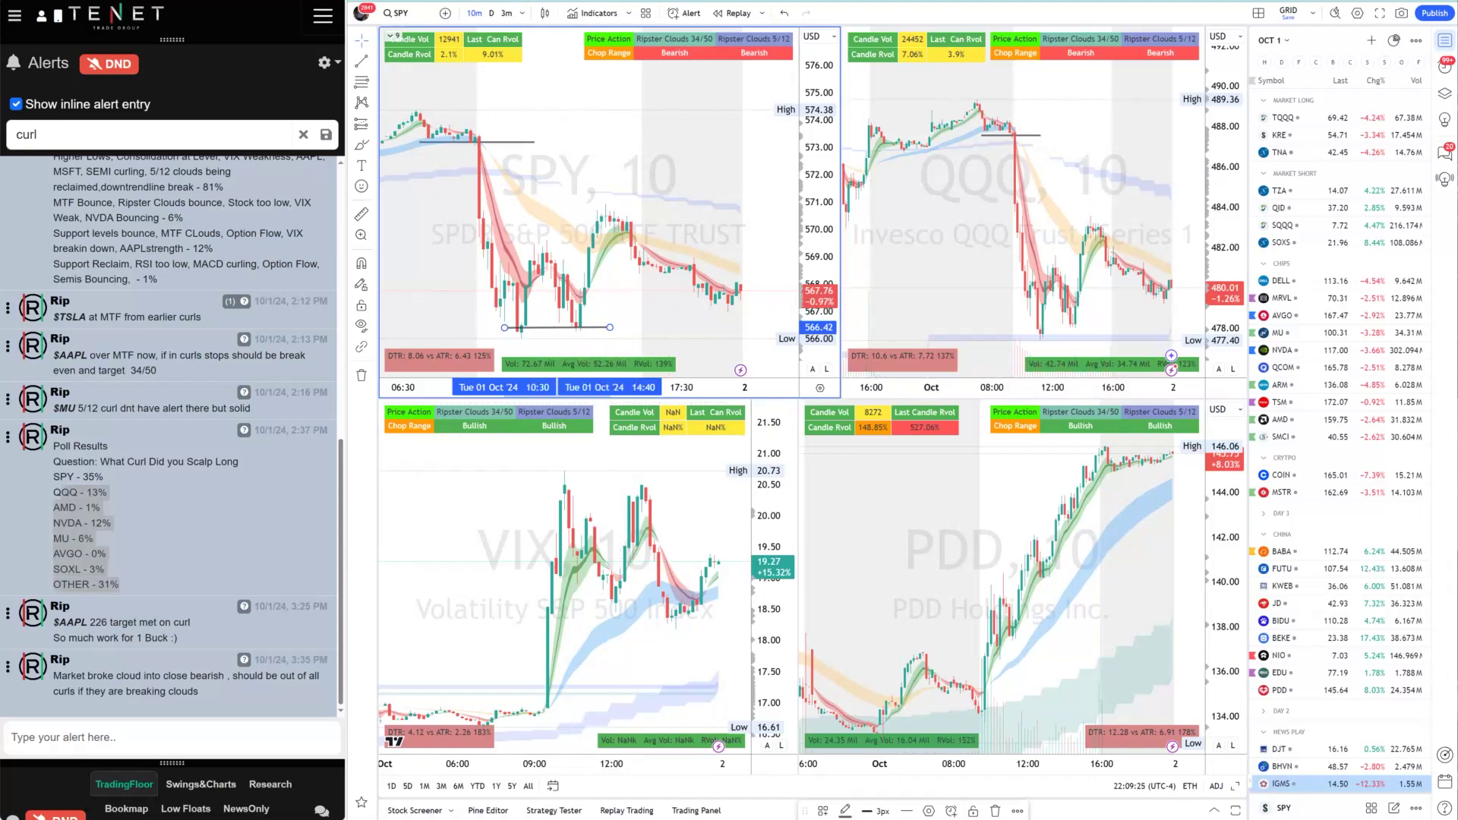
scroll(686, 272, "down", 4)
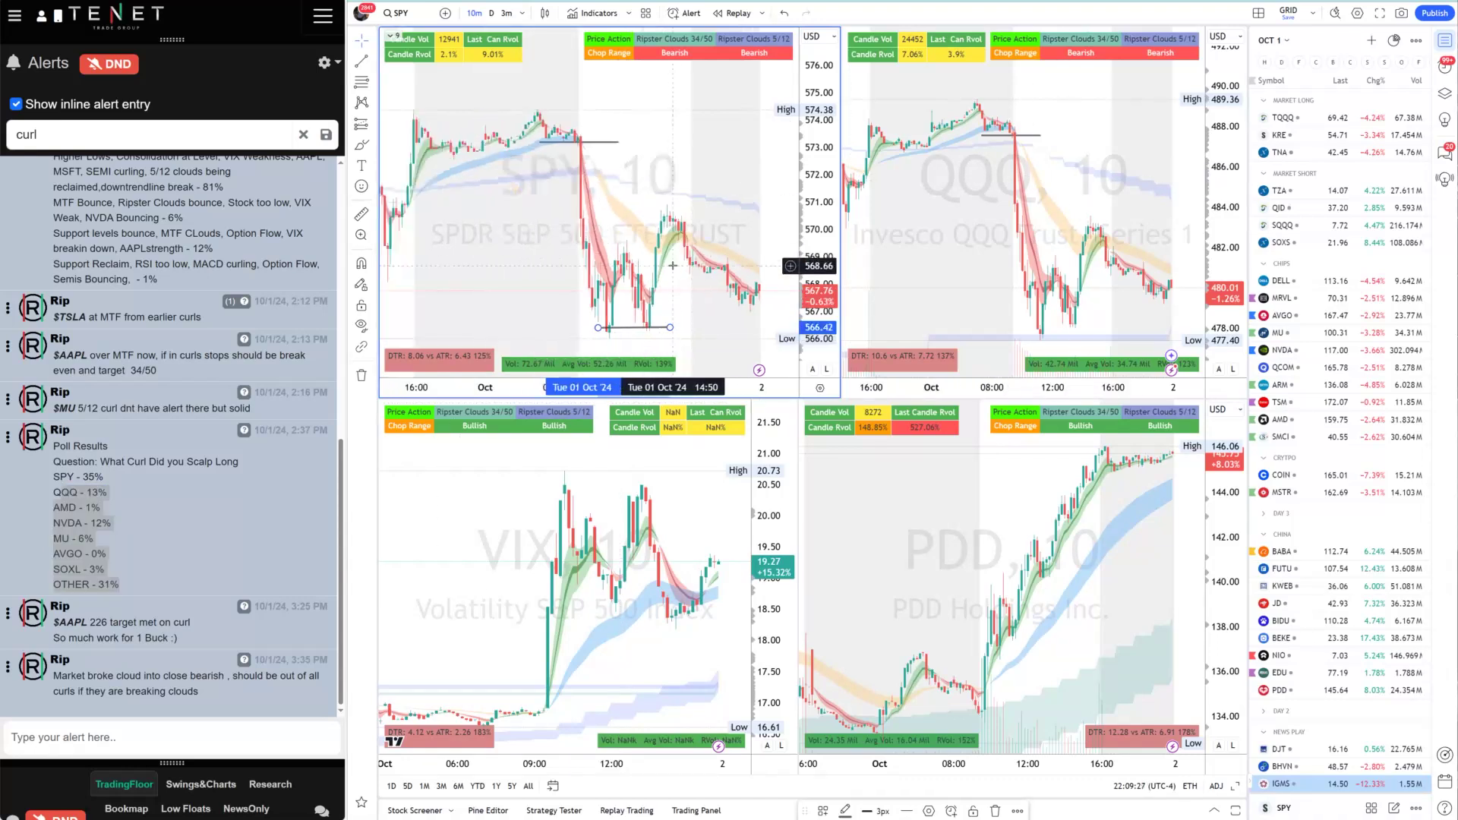
scroll(697, 277, "up", 2)
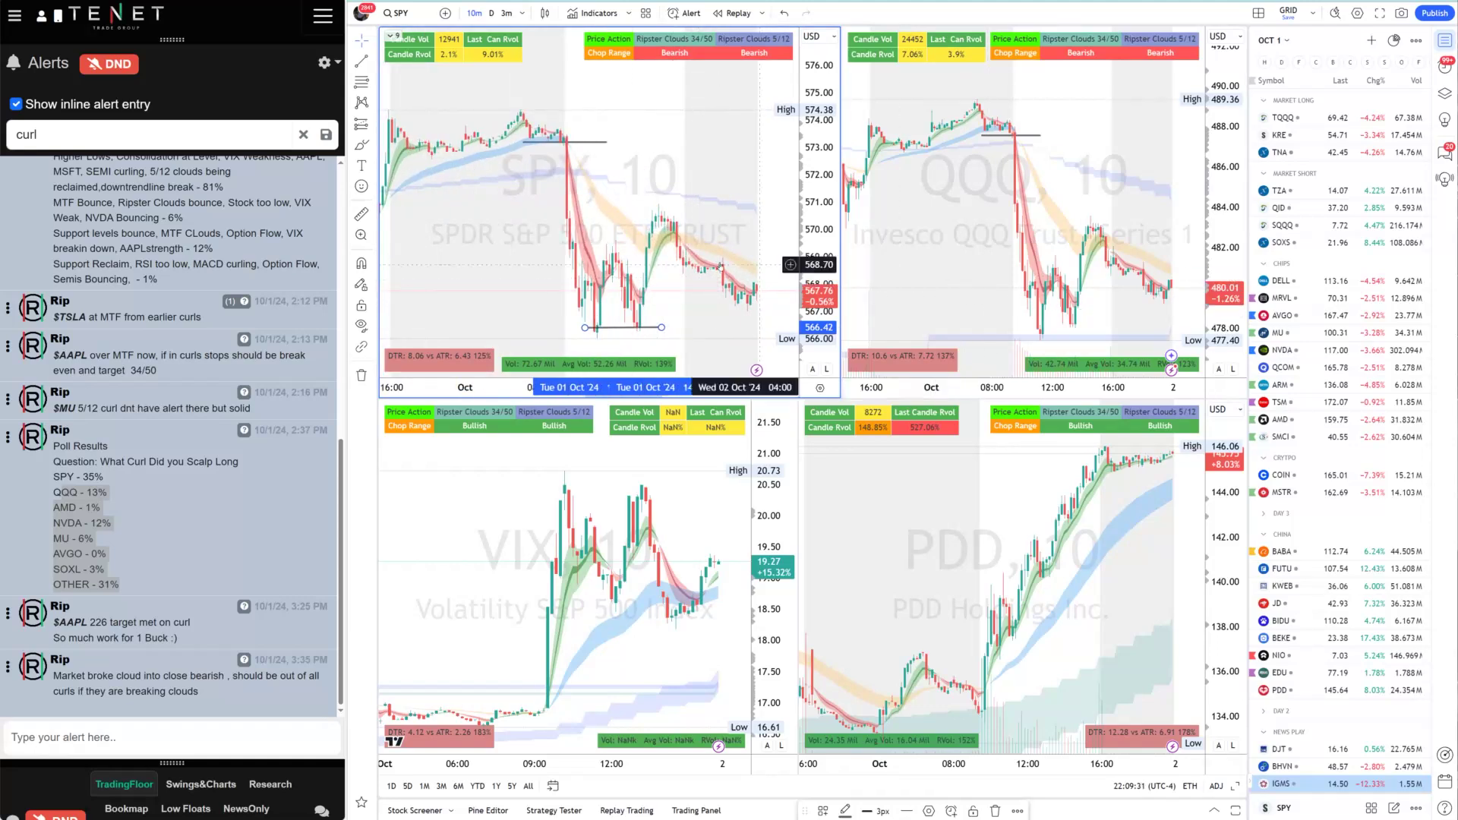
left_click_drag(619, 293, 592, 287)
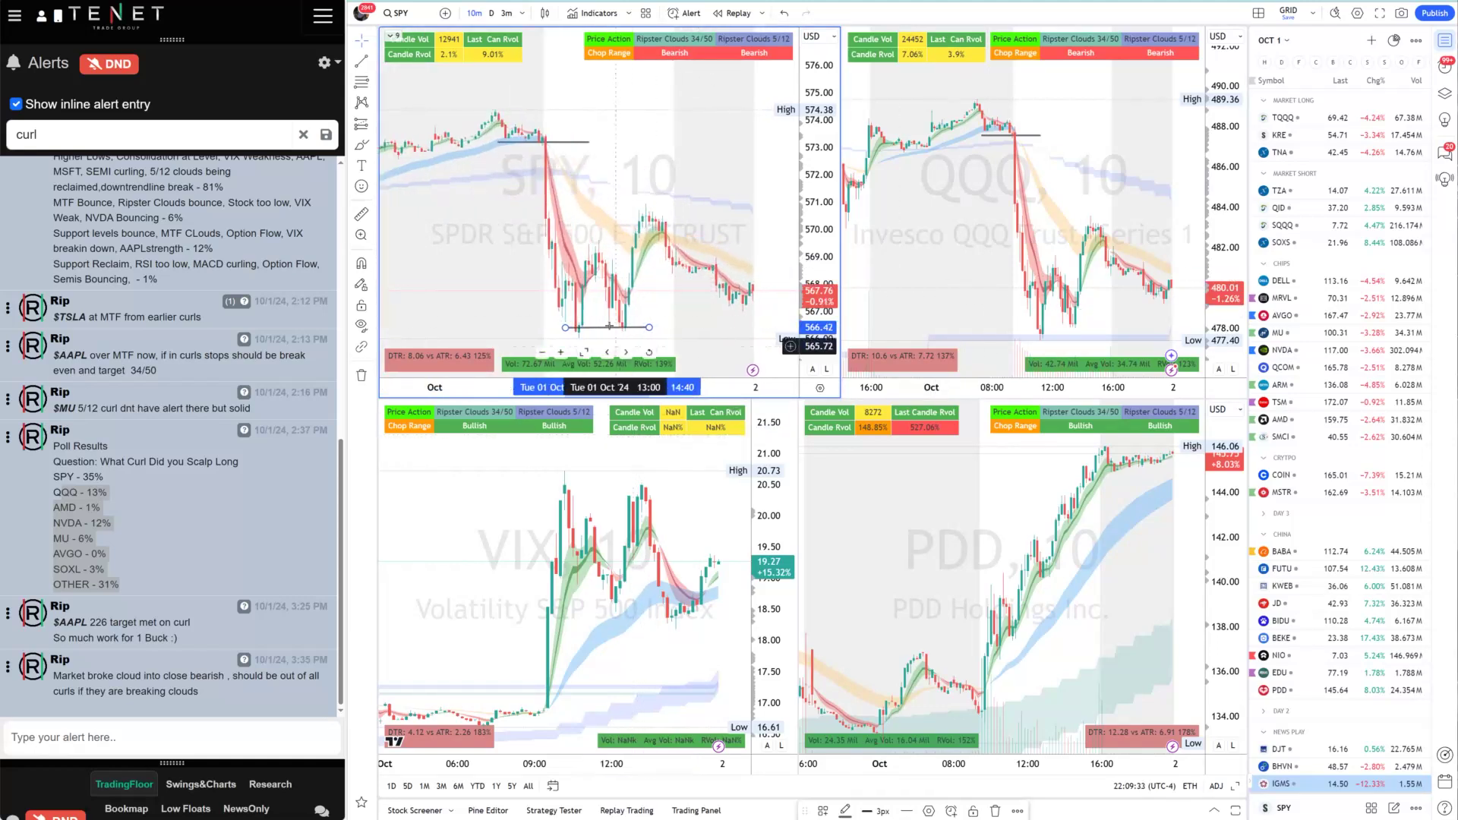